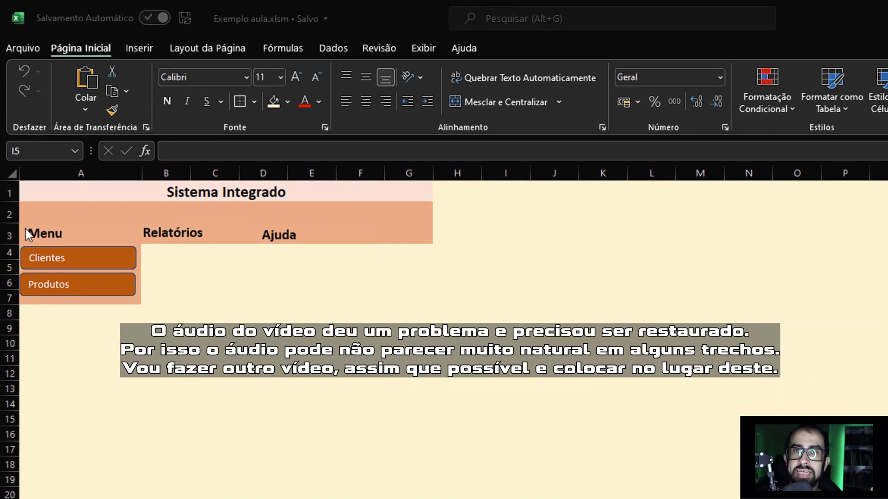
Step: Reveal the Clientes and Produtos buttons under Menu and follow the Clientes link, then return
click(35, 233)
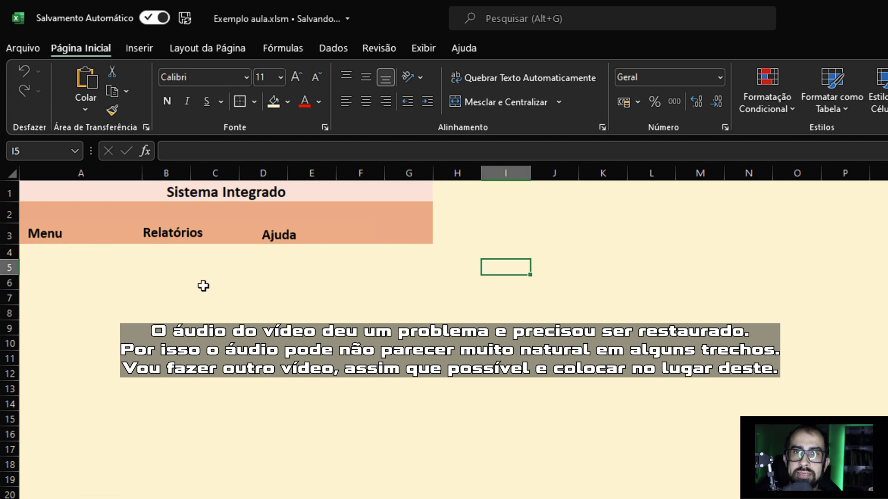
click(55, 236)
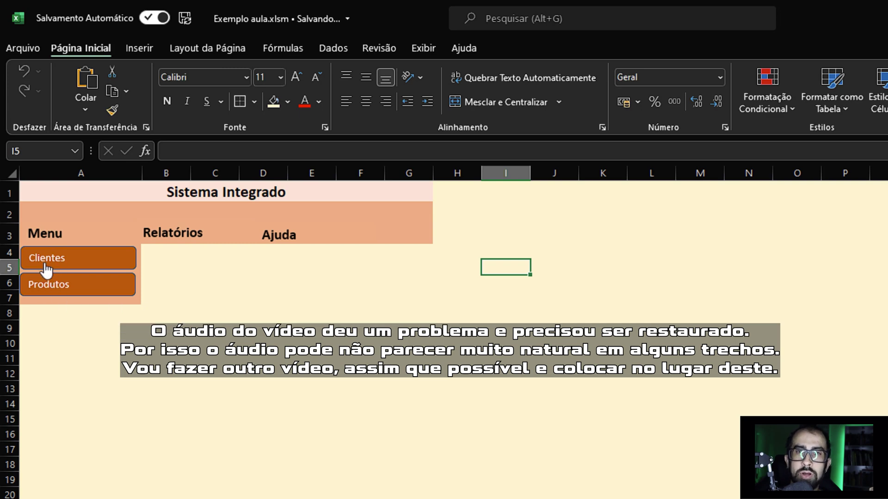
click(45, 262)
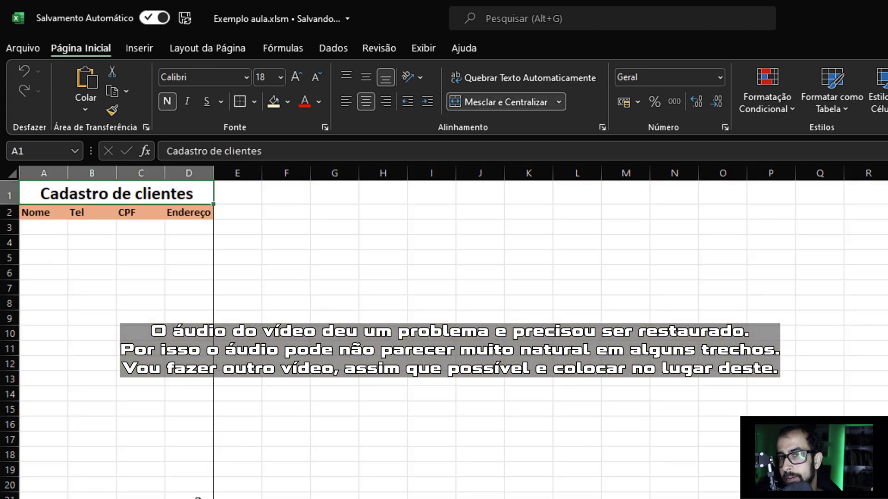
key(ctrl+Page_Up)
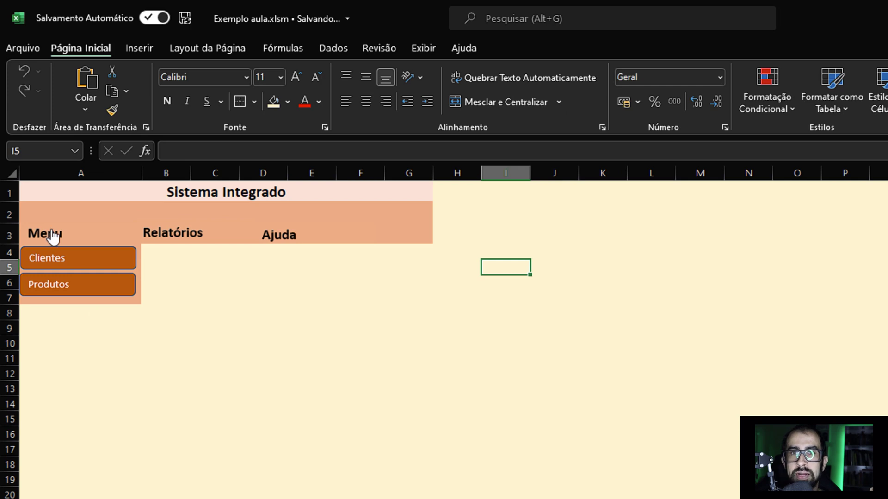
Step: Toggle the Menu submenu buttons and leave them hidden
click(51, 236)
click(51, 235)
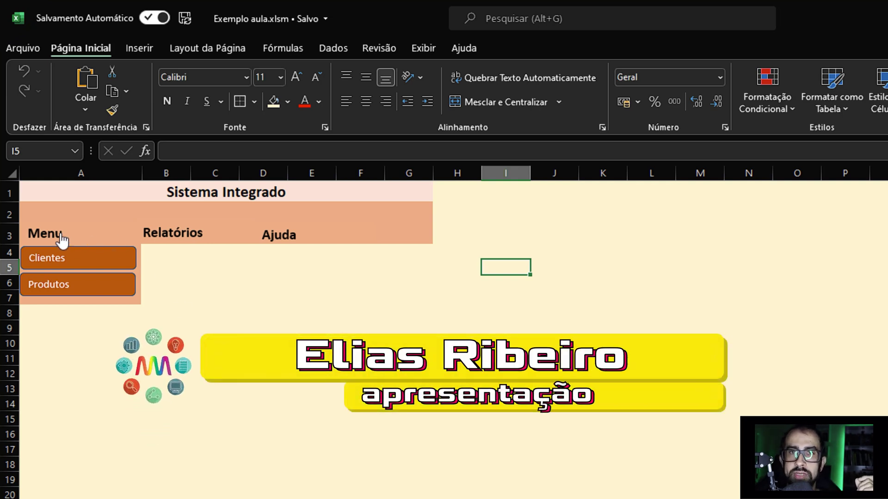
click(42, 238)
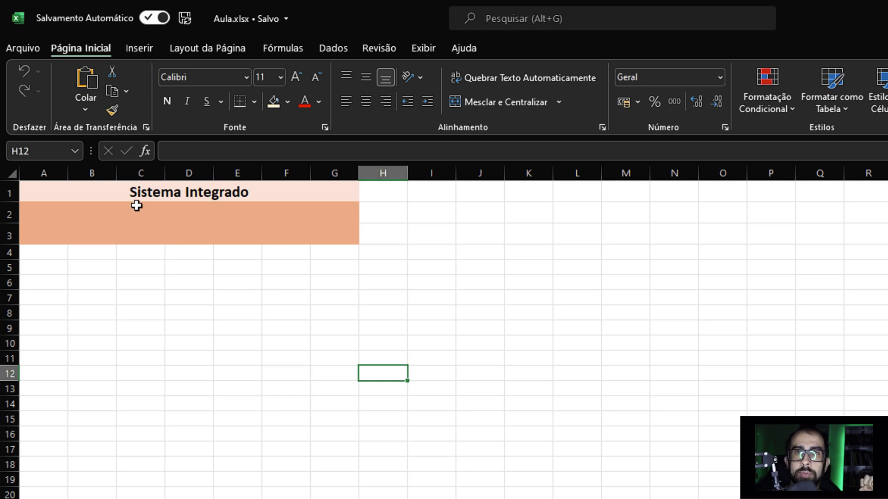
Step: Select the Sistema Integrado title and orange rows 2–3 across A:G to inspect the header
drag(40, 194, 73, 227)
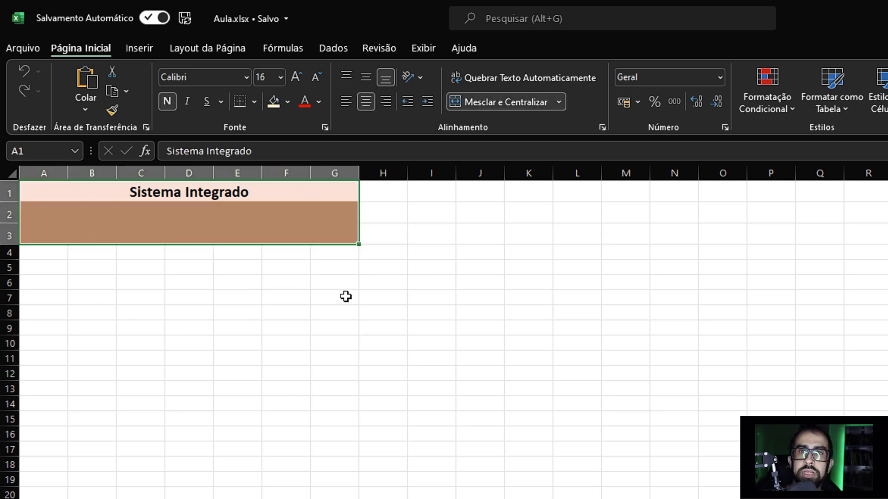
click(380, 269)
click(47, 193)
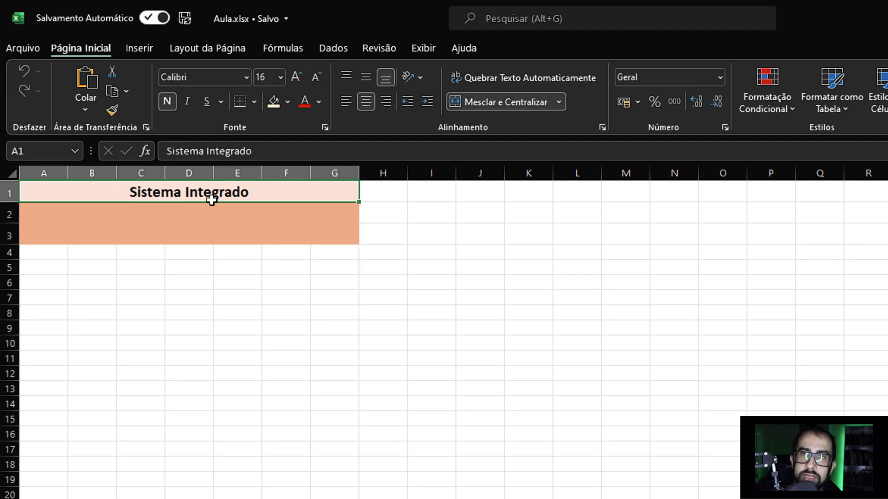
drag(55, 213, 331, 225)
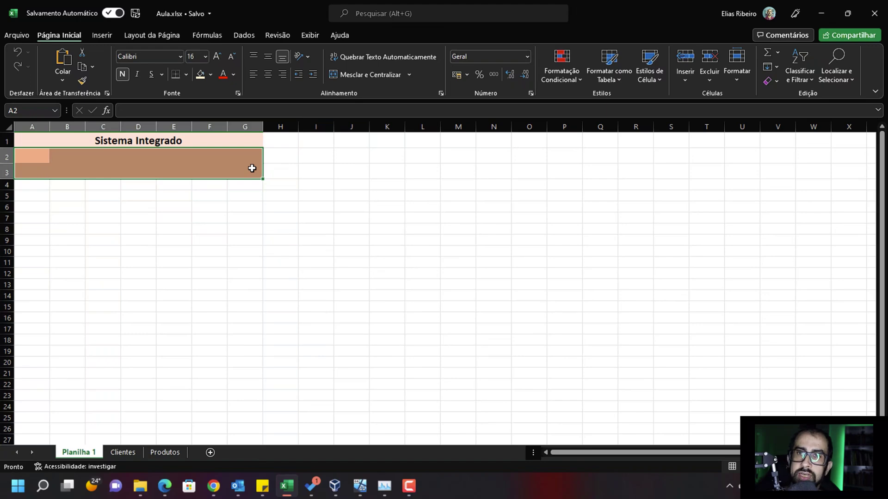
drag(103, 208, 173, 219)
click(148, 239)
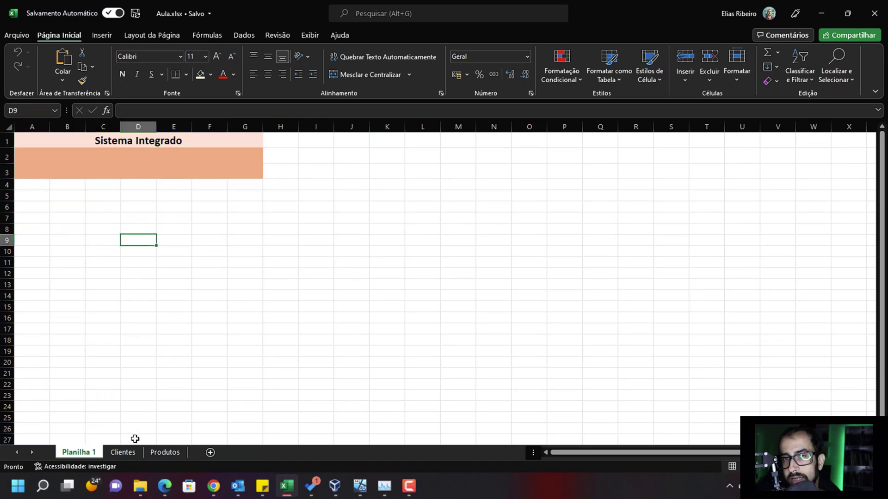
Step: Look over the Clientes and Produtos sheets, then rename Planilha 1 to Menu
click(134, 455)
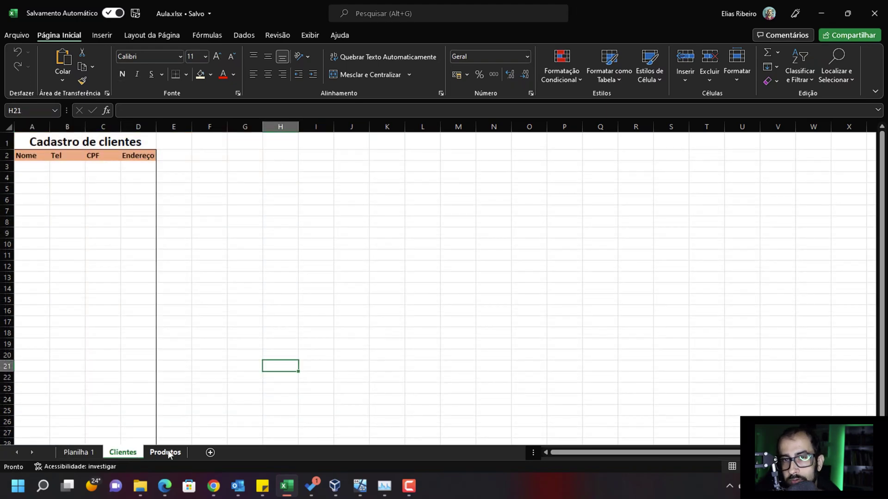
click(169, 455)
click(134, 455)
click(161, 456)
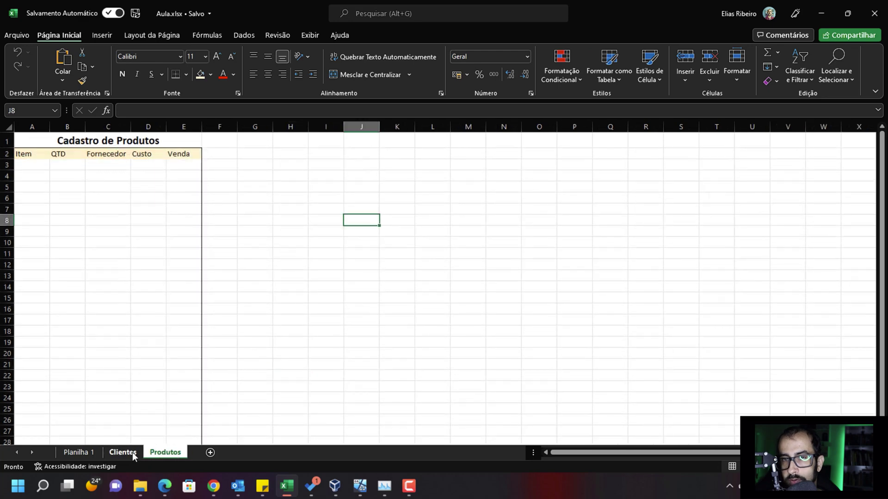
click(133, 454)
click(92, 455)
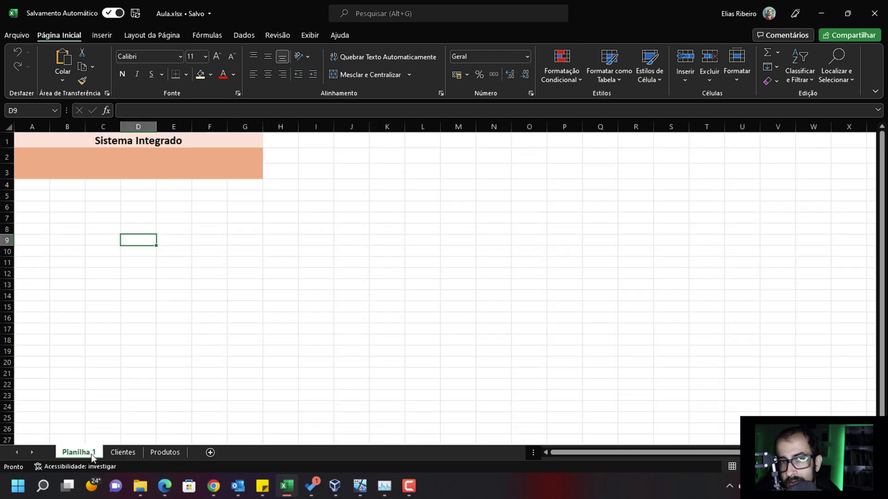
double_click(92, 455)
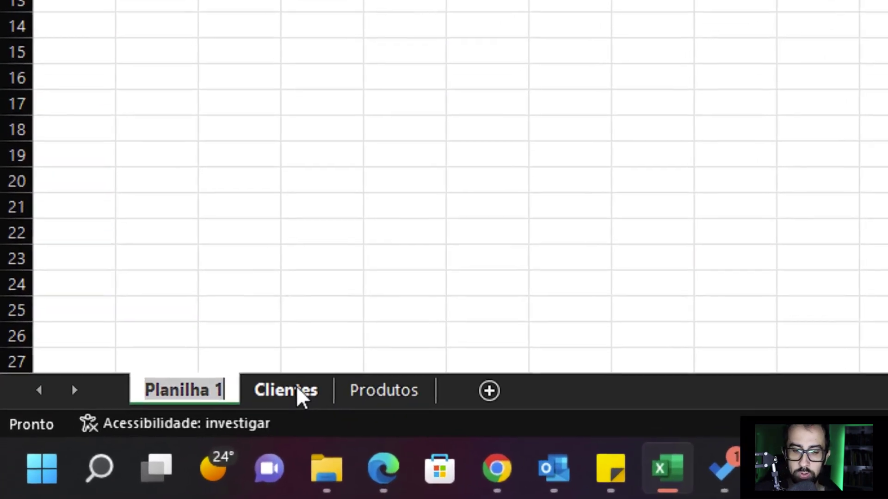
text(Menu)
key(Return)
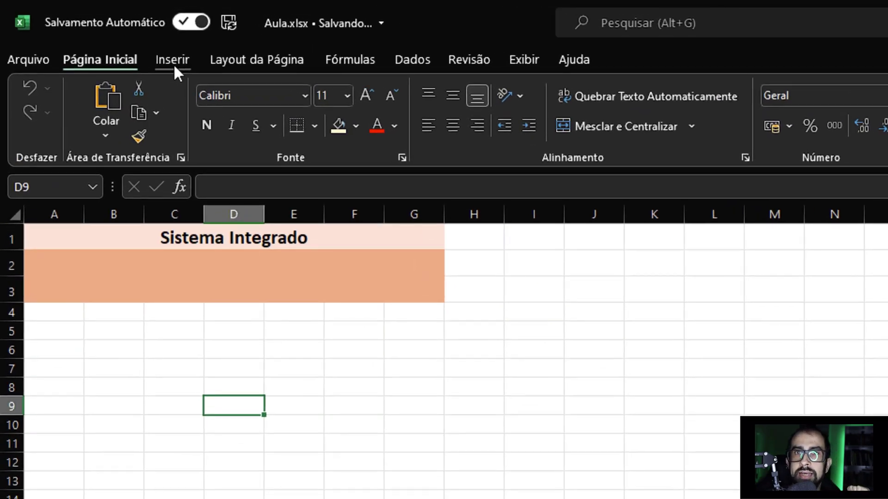
Step: Draw a Caixa de Texto over cell A3 on the orange band for the Menu label
click(102, 37)
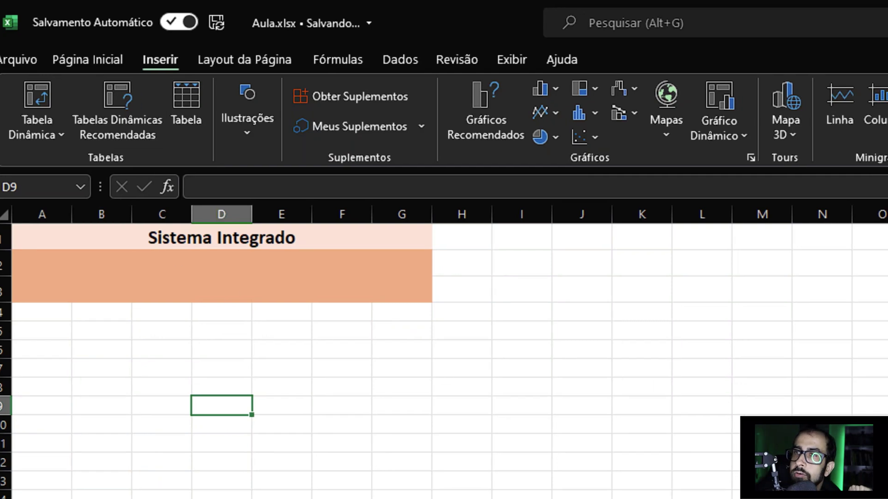
click(658, 137)
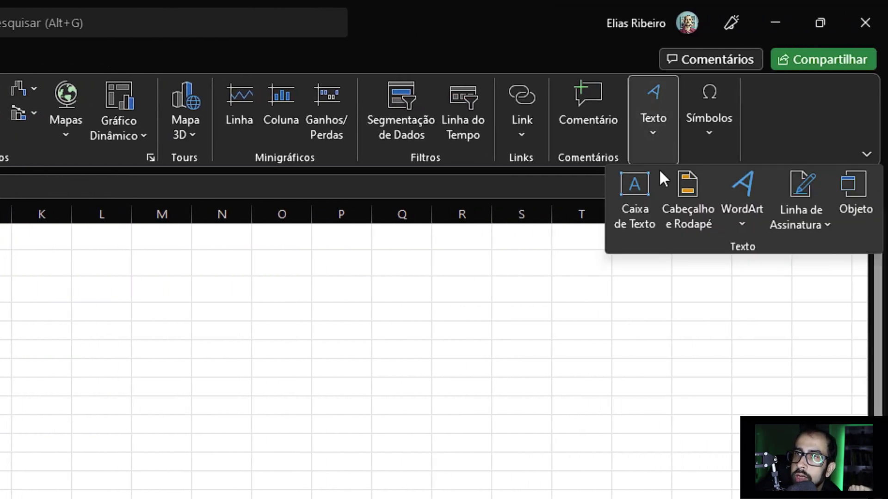
click(636, 192)
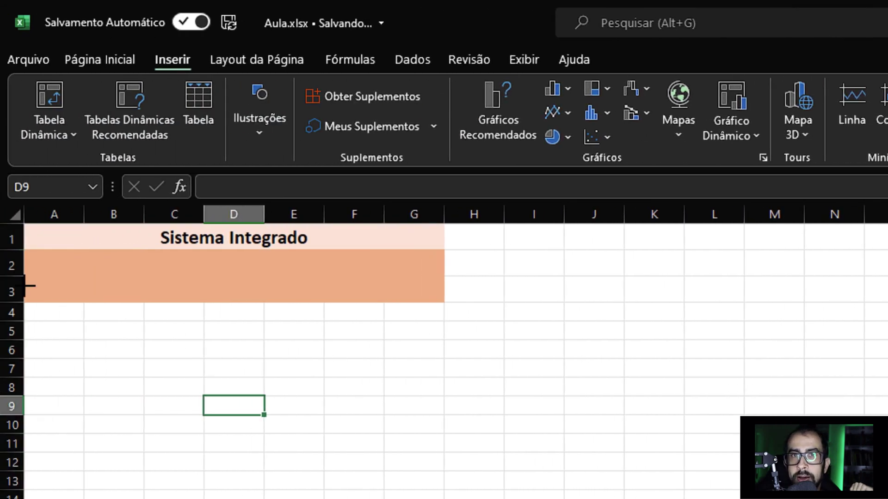
drag(26, 284, 83, 301)
text(Menu)
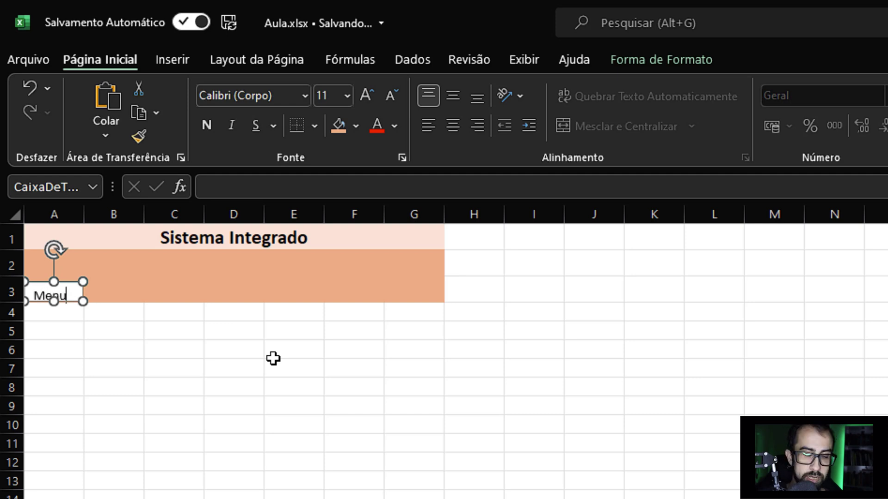
Step: Make the Menu text bold at 12 points on one line and nudge the box within row 3
key(ctrl+a)
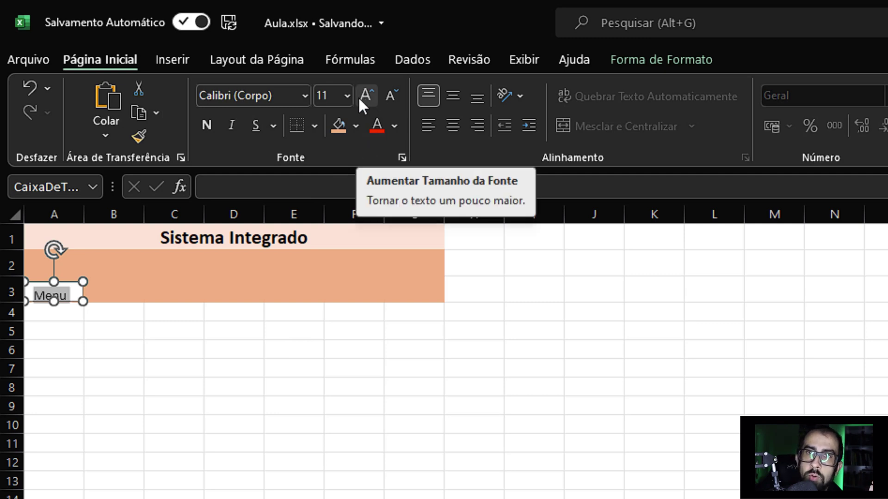
click(205, 127)
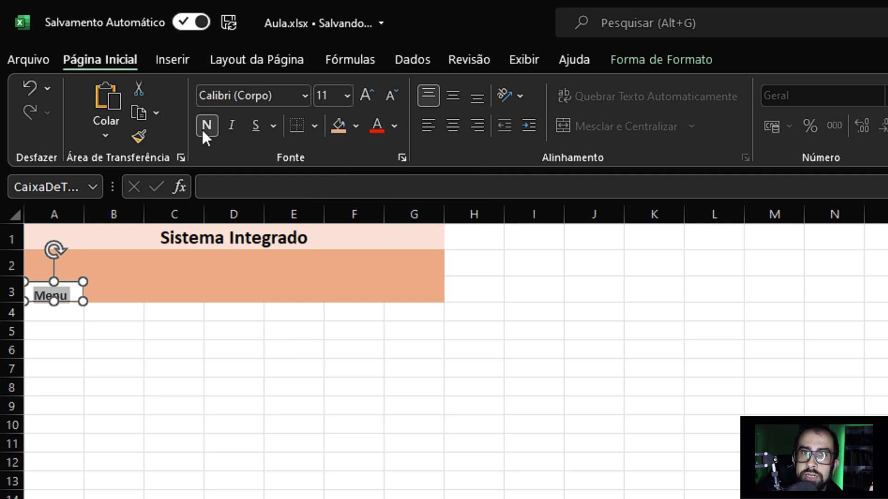
click(365, 94)
click(365, 94)
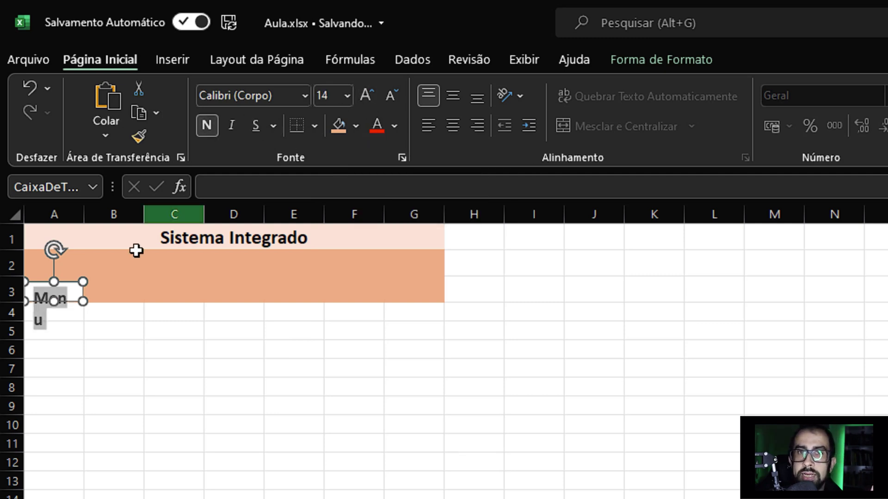
click(390, 97)
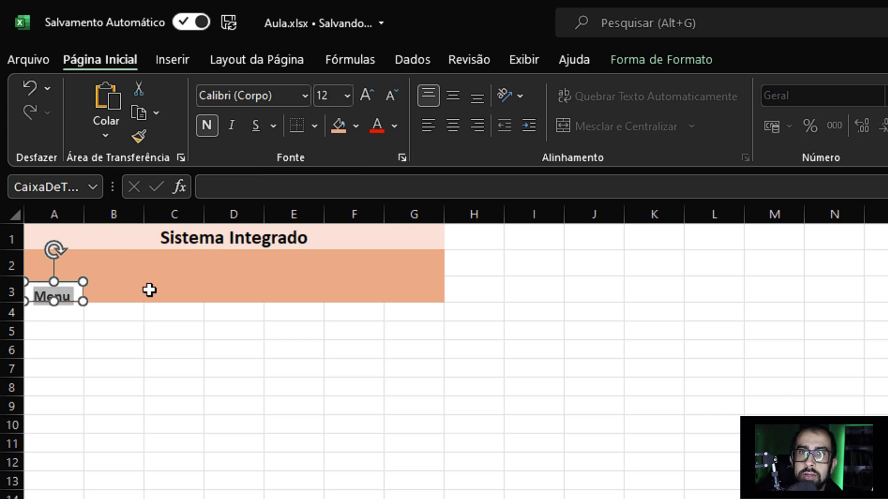
click(90, 279)
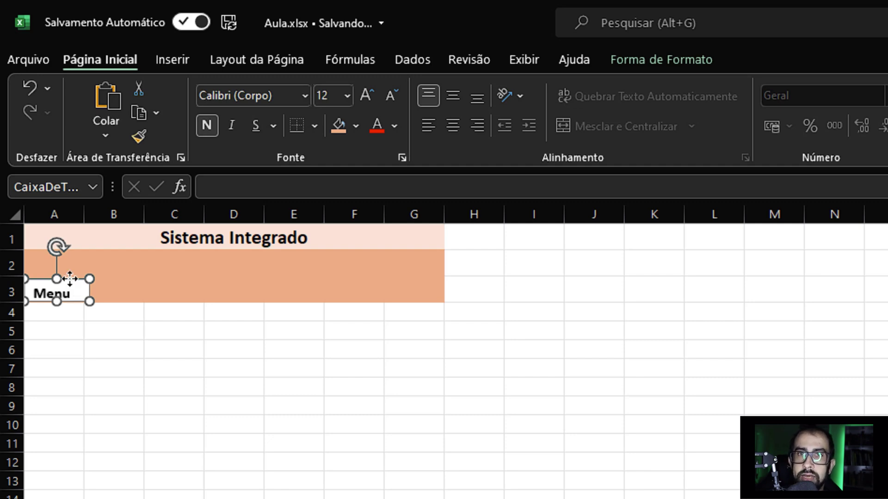
drag(75, 281, 56, 306)
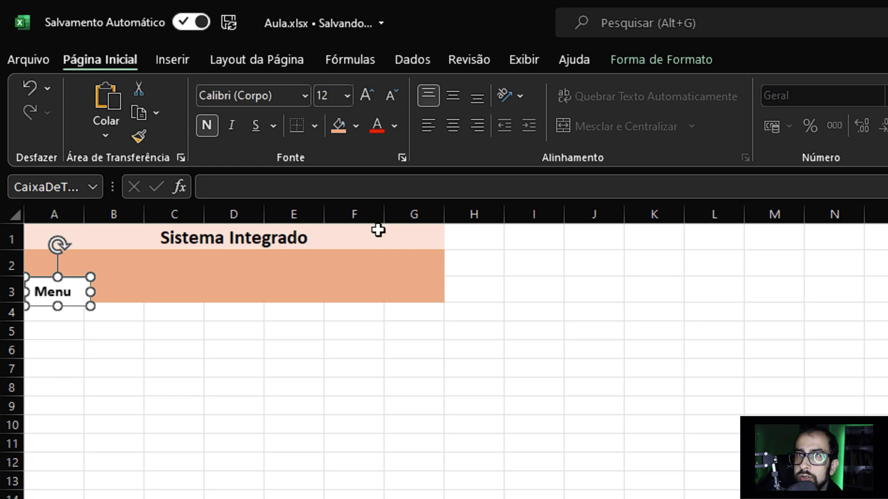
Step: Give the Menu text box a light peach fill and no outline (Sem Contorno), then deselect it
click(657, 66)
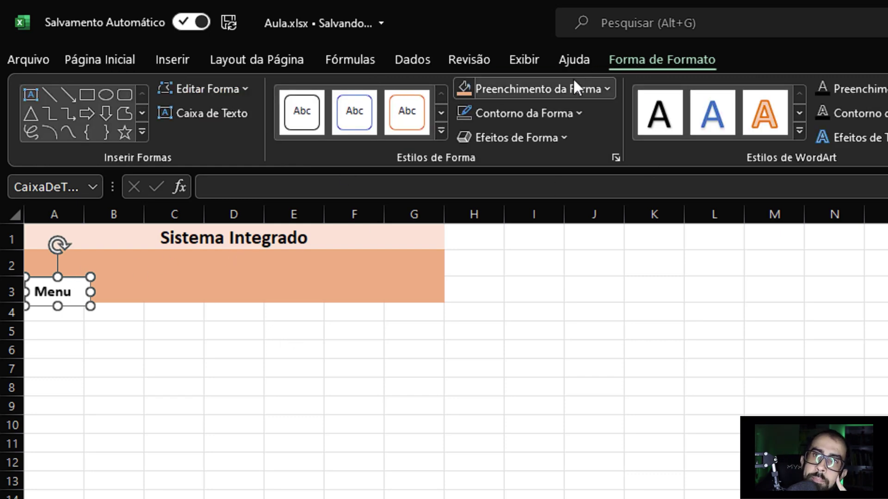
click(560, 85)
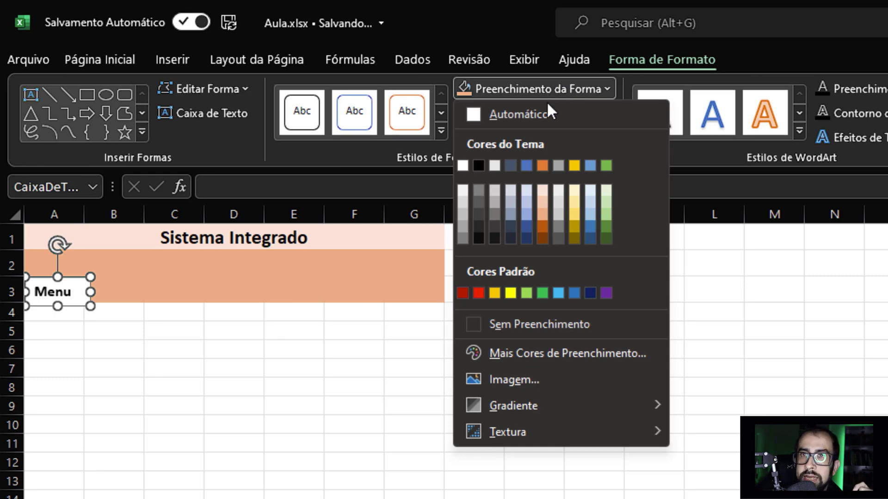
click(539, 210)
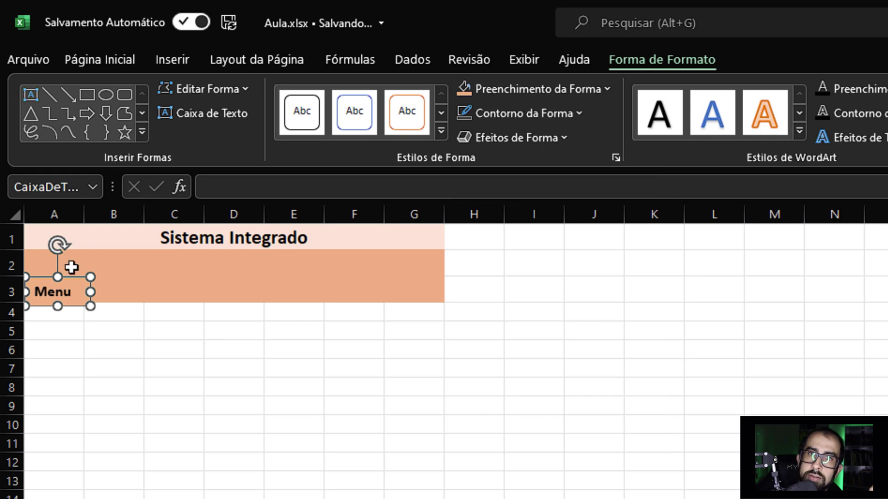
click(511, 116)
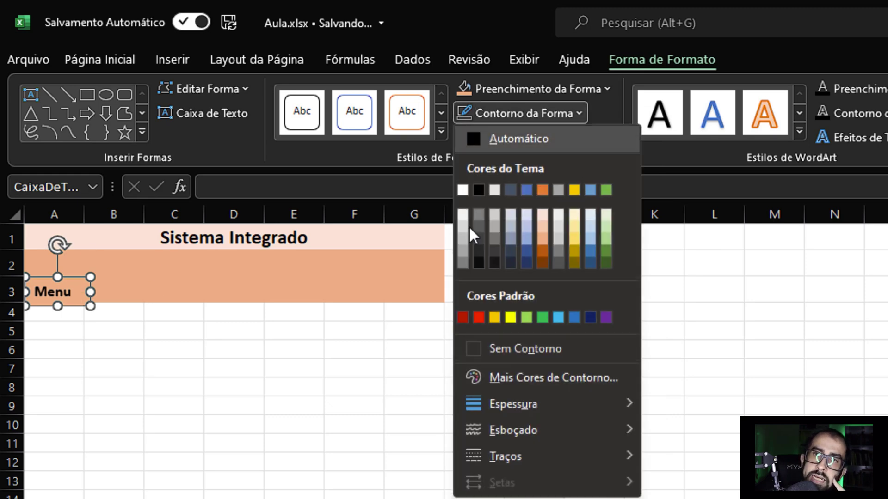
click(521, 347)
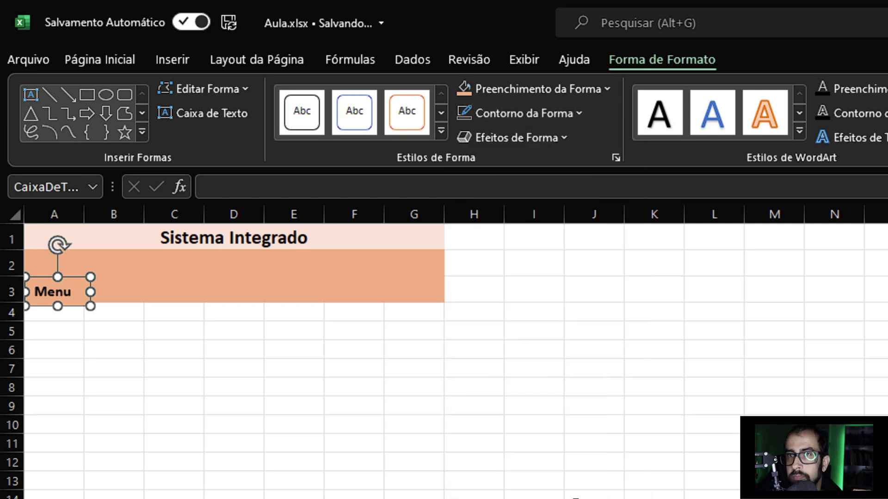
click(87, 359)
click(67, 288)
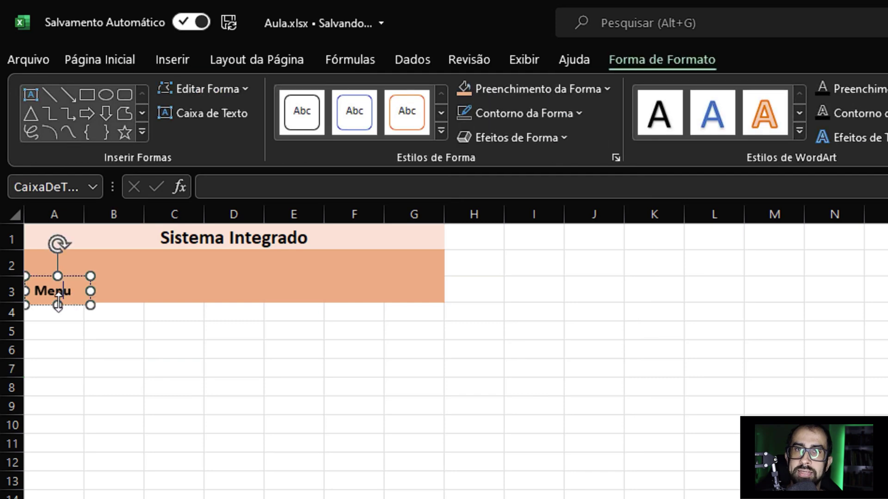
key(Escape)
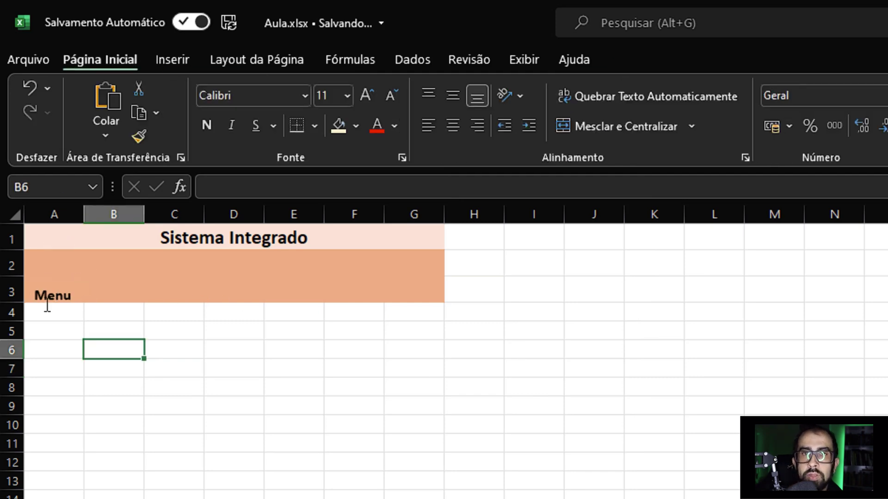
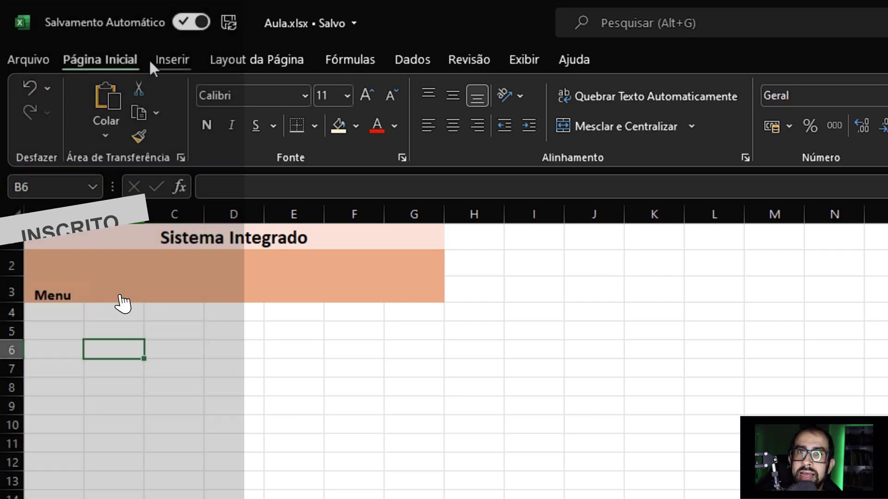
Step: Pick the rounded rectangle from Inserir > Ilustrações > Formas
click(161, 65)
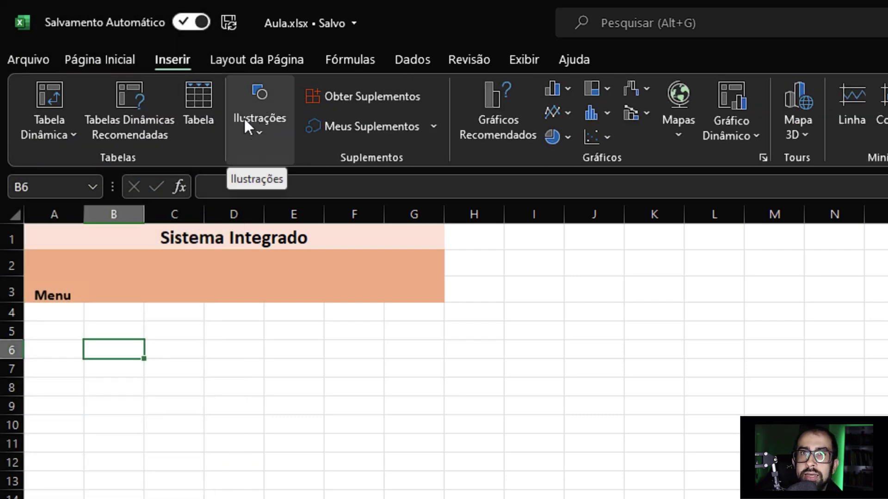
click(251, 139)
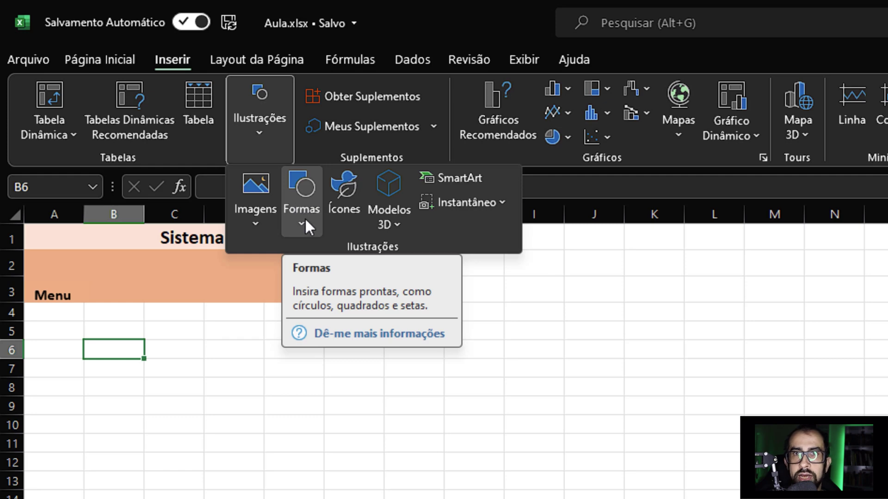
click(305, 218)
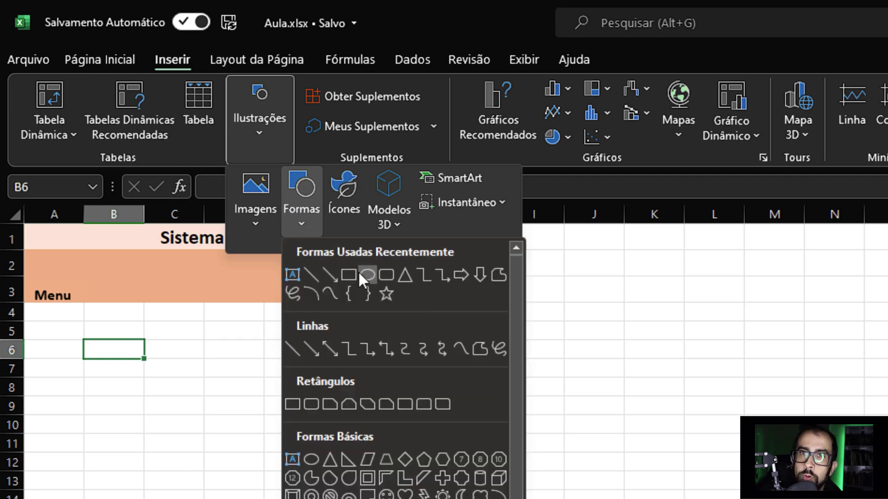
click(385, 274)
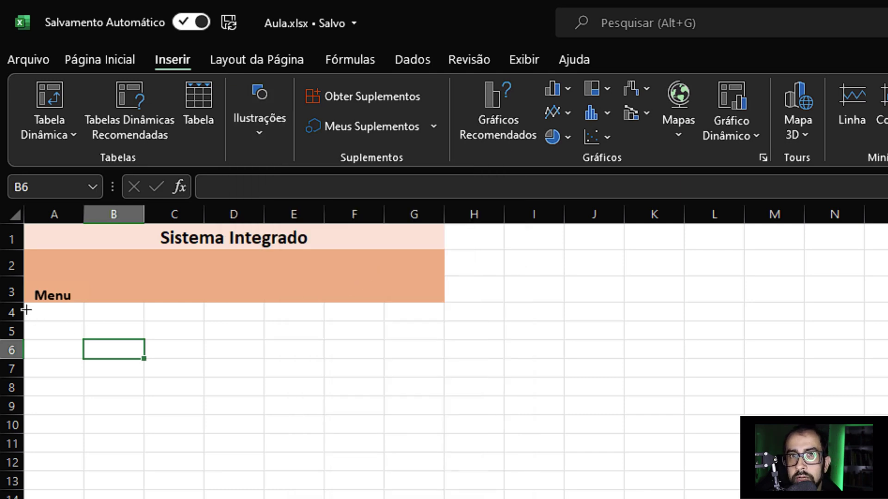
Step: Draw a rounded rectangle over A4:B5 and label it Clientes
drag(27, 310, 101, 329)
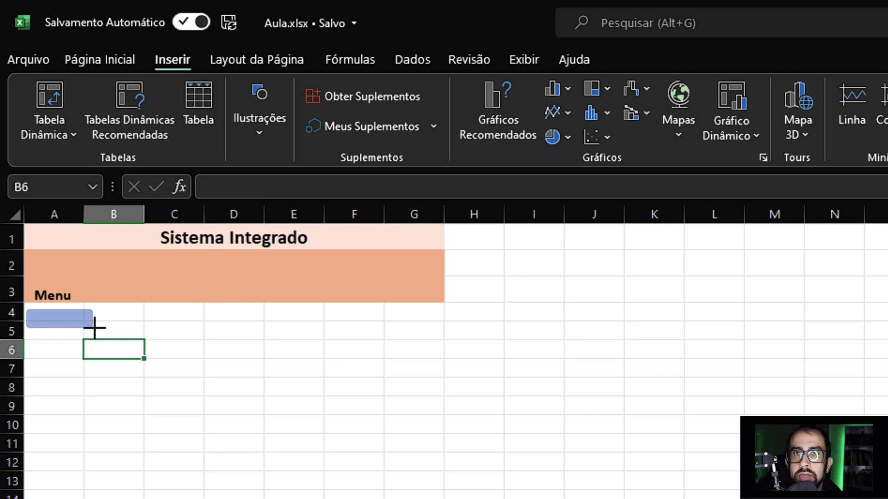
drag(101, 329, 105, 331)
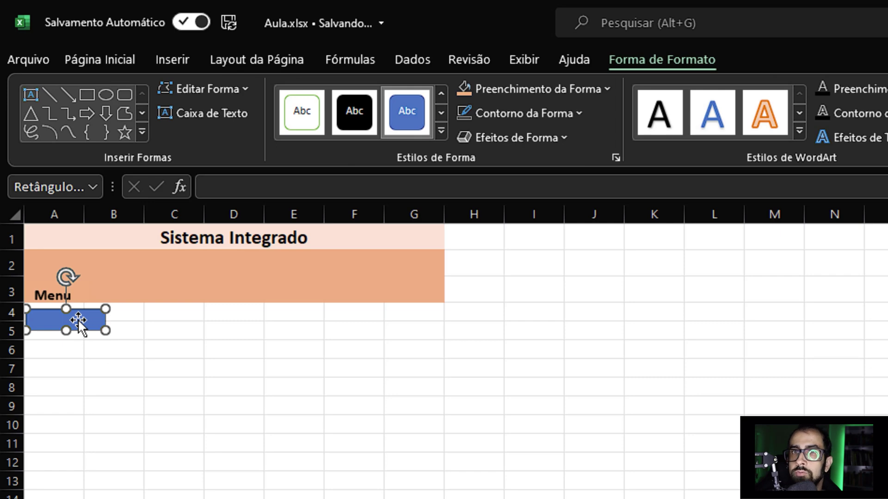
click(77, 319)
text(Clientes)
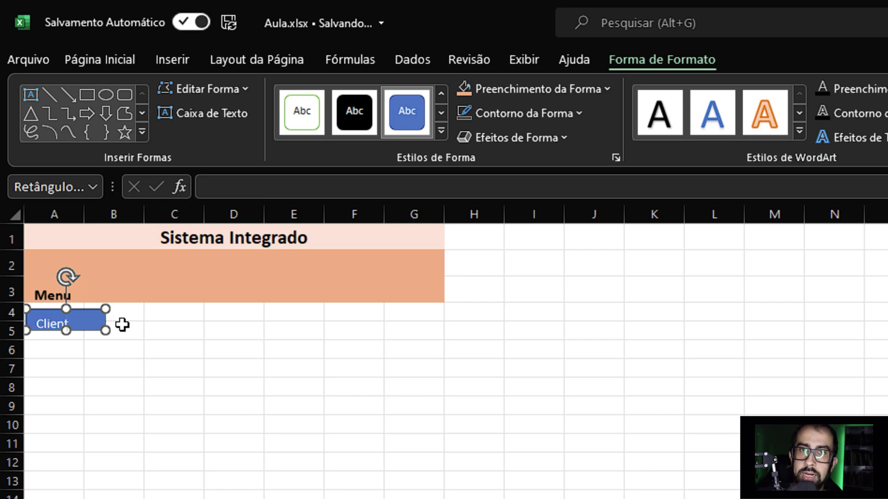
Step: Make the Clientes label bold at size 14 and enlarge the shape to fit
key(ctrl+a)
click(172, 60)
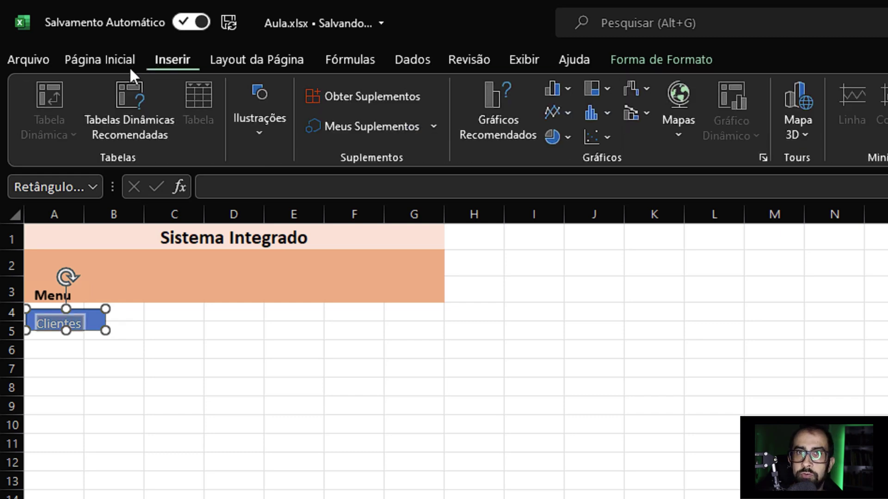
click(100, 60)
click(206, 126)
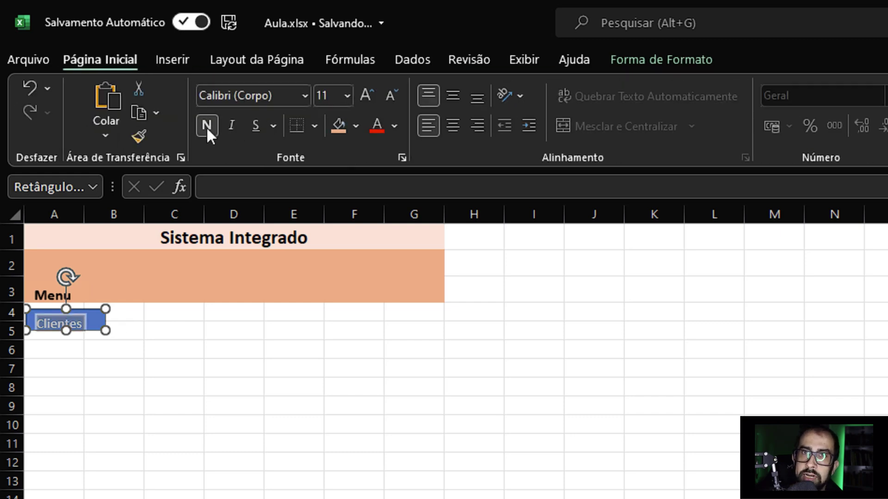
click(368, 92)
click(368, 91)
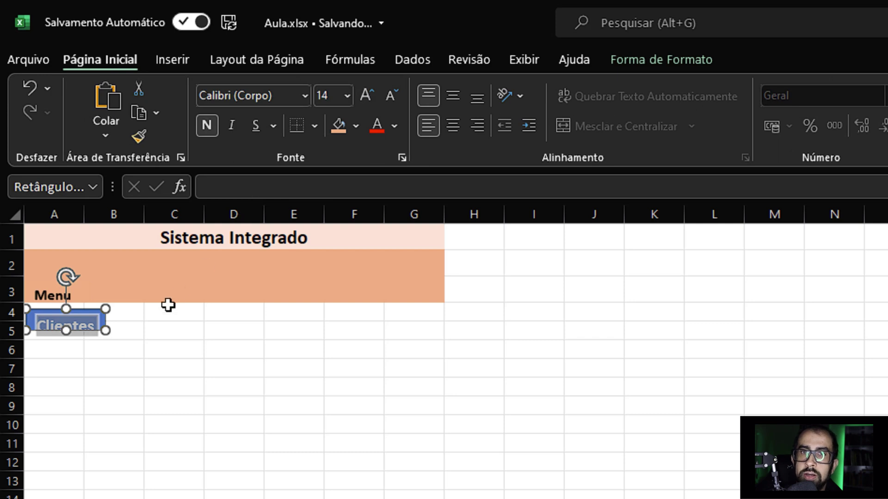
drag(105, 331, 110, 340)
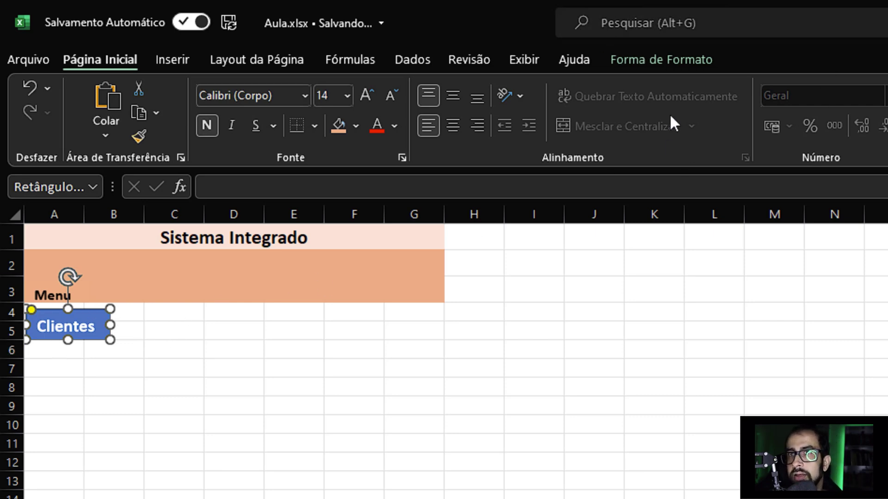
Step: Fill the Clientes button with Laranja, Ênfase 2, Mais Escuro 25% and set Sem Contorno
click(662, 65)
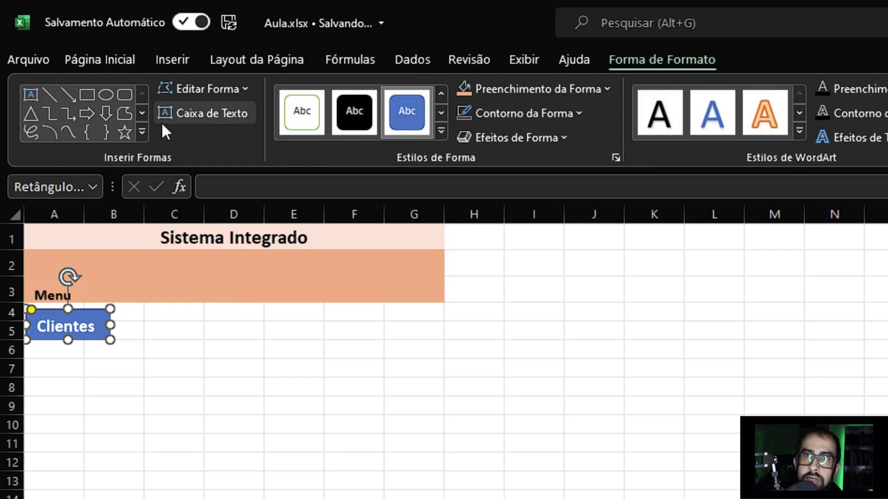
click(513, 90)
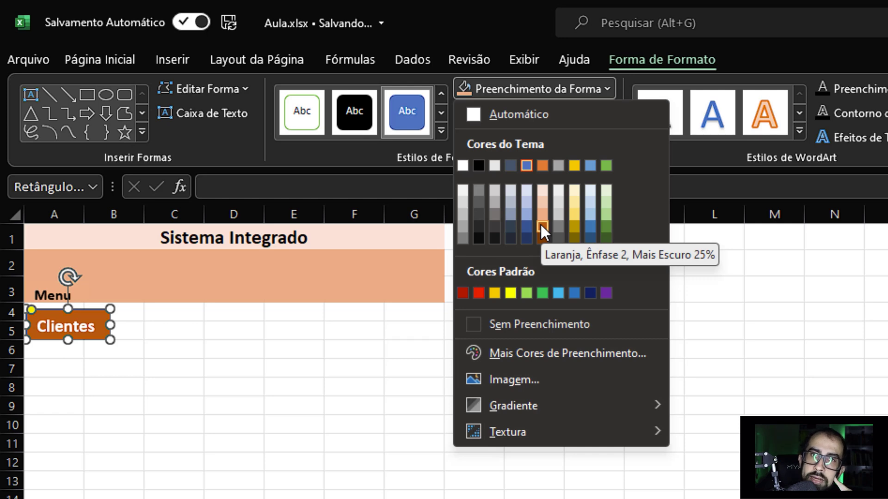
click(540, 224)
click(518, 115)
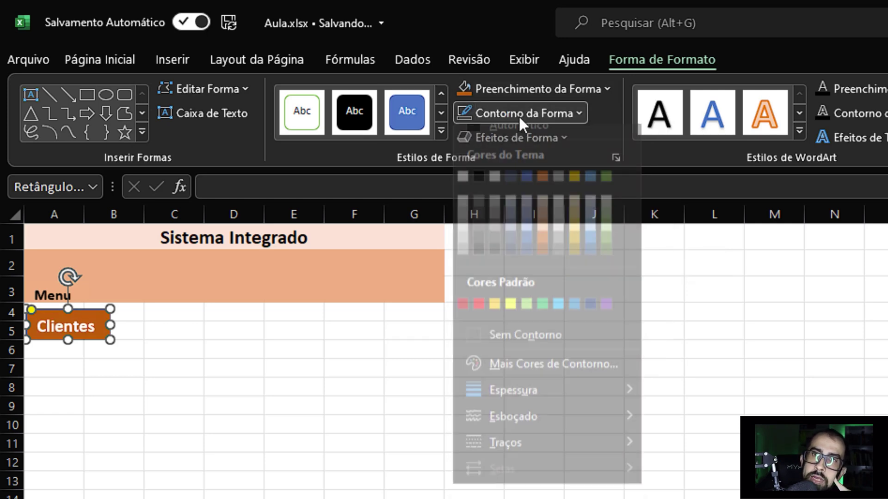
click(502, 340)
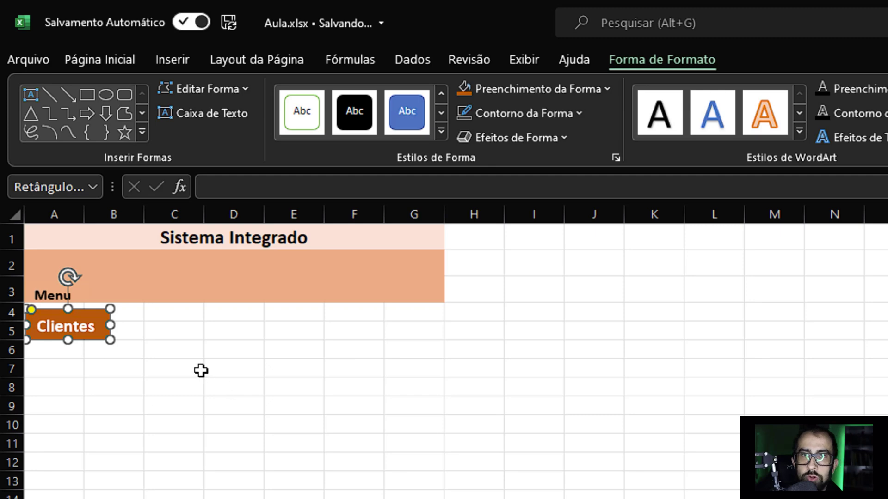
click(229, 336)
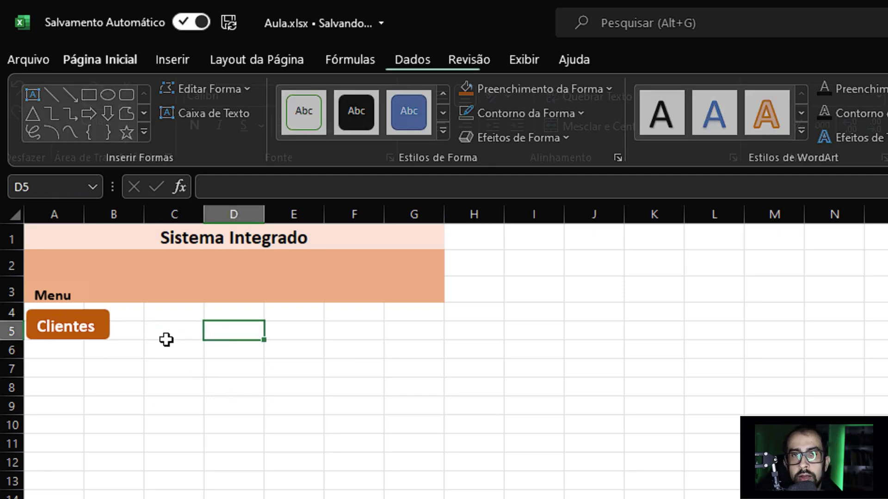
click(63, 333)
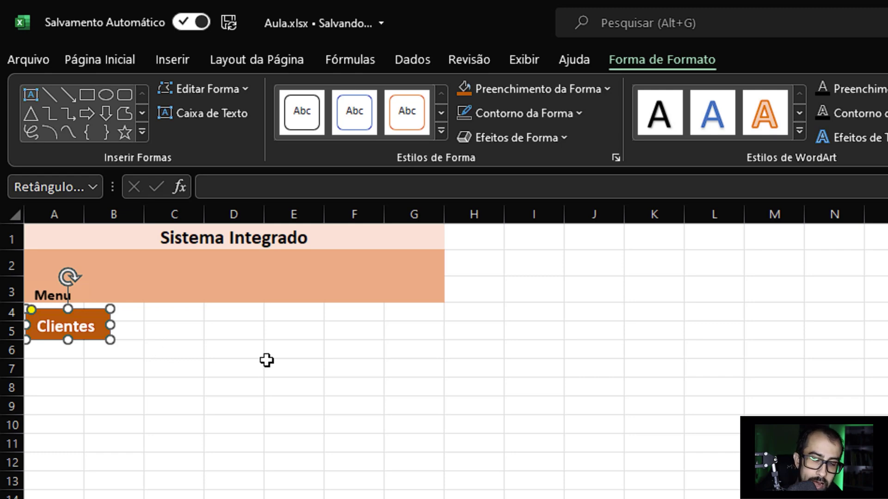
Step: Duplicate the Clientes button below itself, relabel the copy Produtos, and widen it to fit
key(ctrl+d)
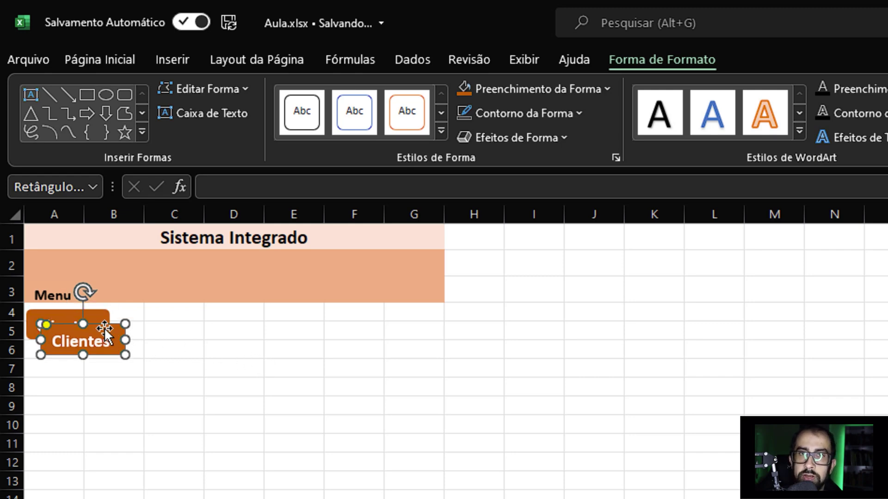
drag(104, 322, 88, 343)
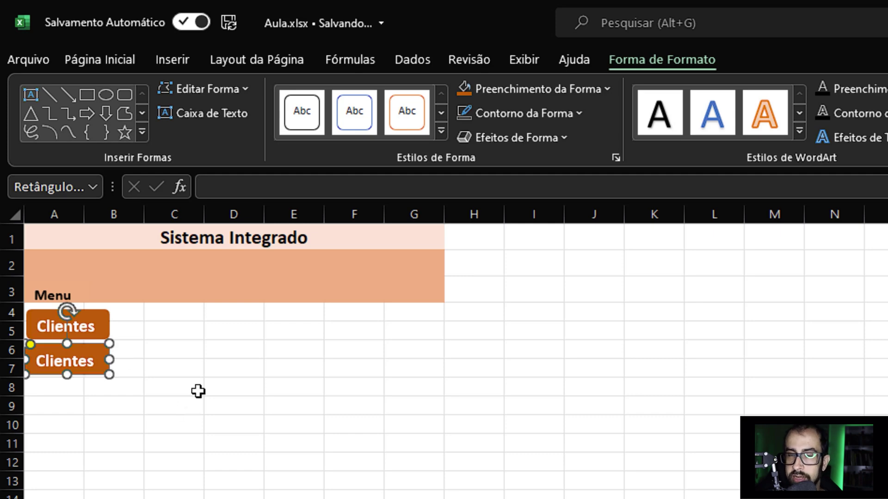
double_click(84, 362)
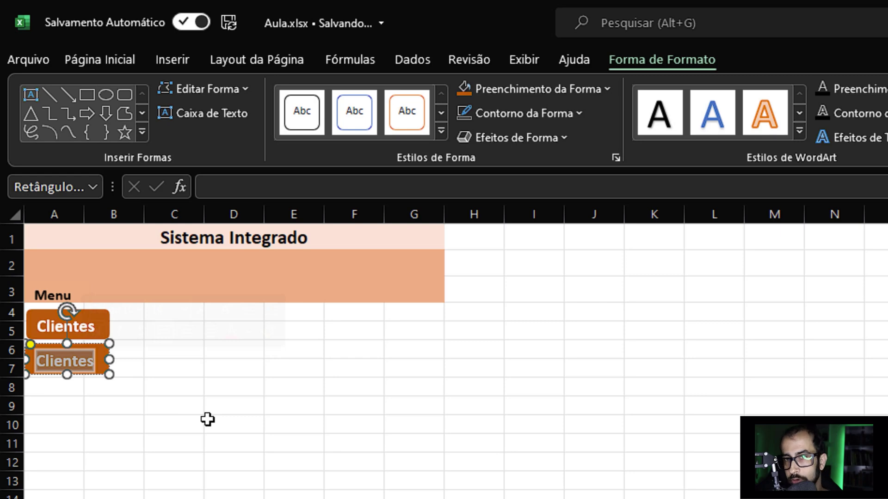
text(P)
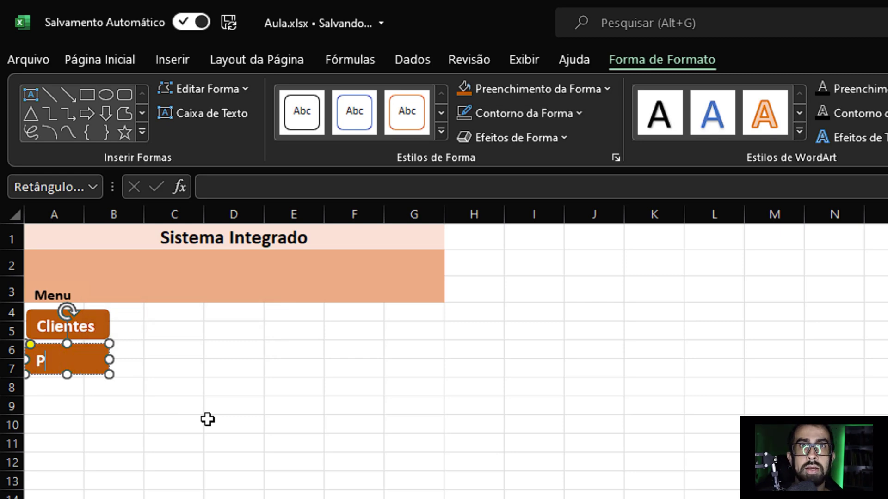
text(rodutos)
click(105, 323)
drag(110, 326, 121, 320)
click(185, 344)
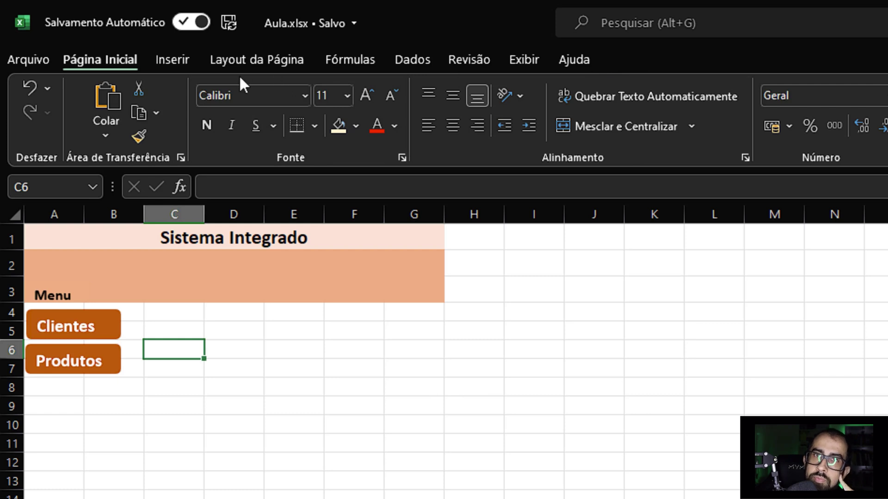
Step: Draw a plain rectangle covering the Clientes and Produtos buttons across A4:B8
click(180, 60)
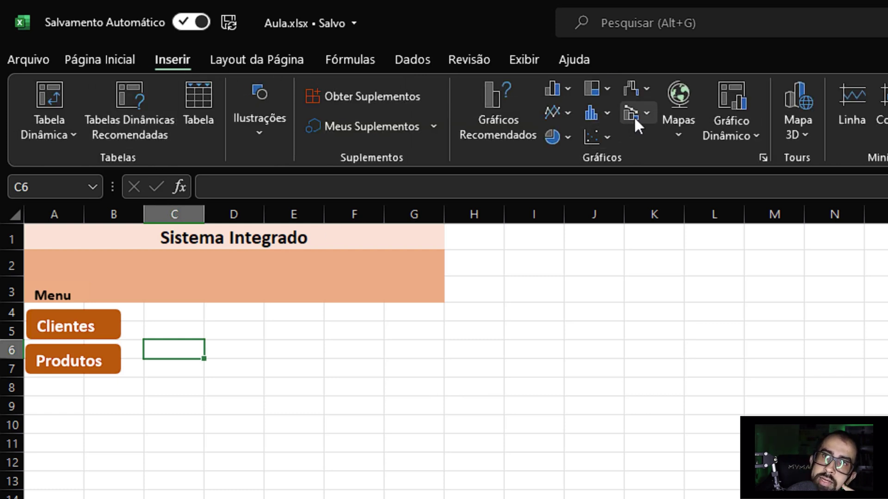
click(257, 140)
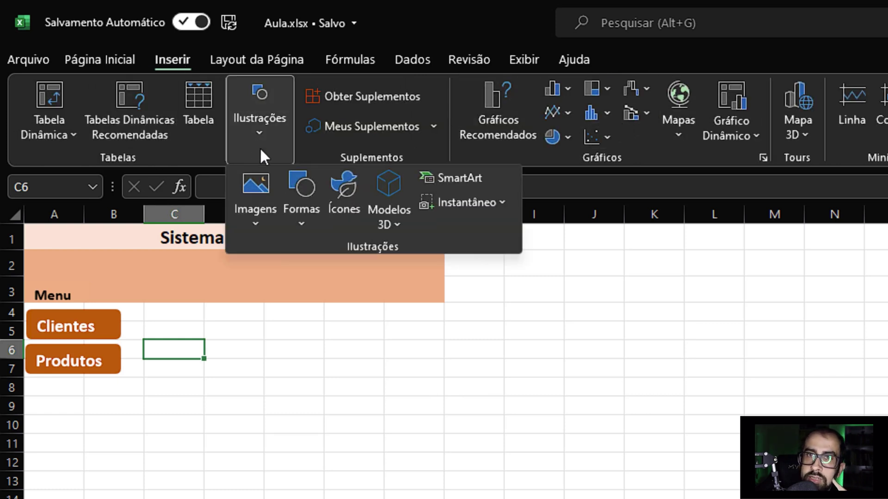
click(303, 215)
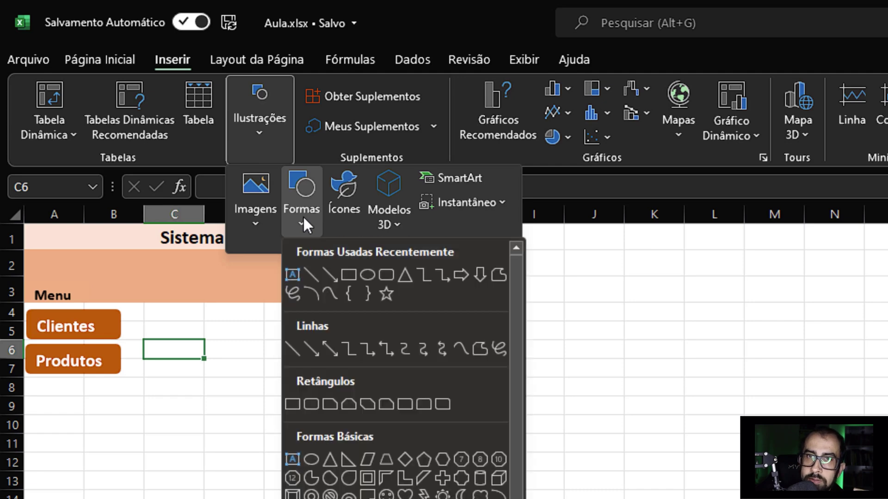
click(346, 276)
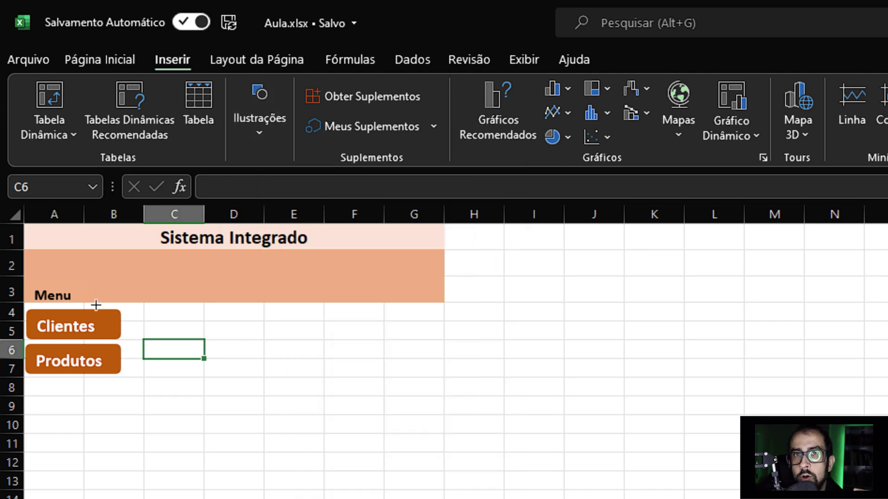
mouse_move(25, 302)
mouse_down()
mouse_move(94, 389)
mouse_move(123, 382)
mouse_up()
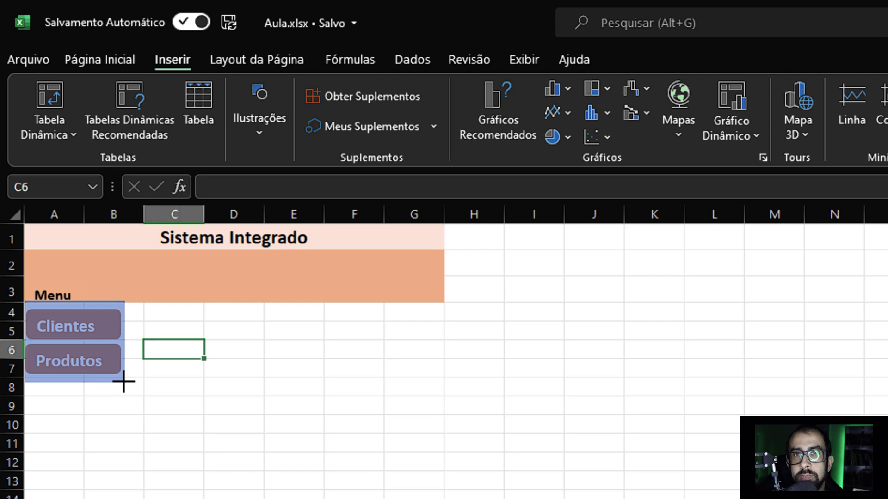
drag(124, 382, 124, 382)
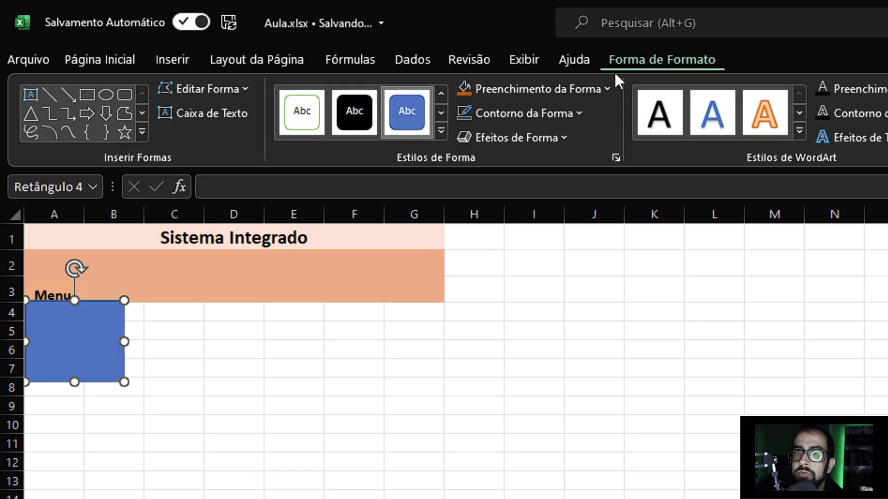
Step: Fill the rectangle with Laranja, Ênfase 2, Mais Claro 40% and remove its outline
click(550, 93)
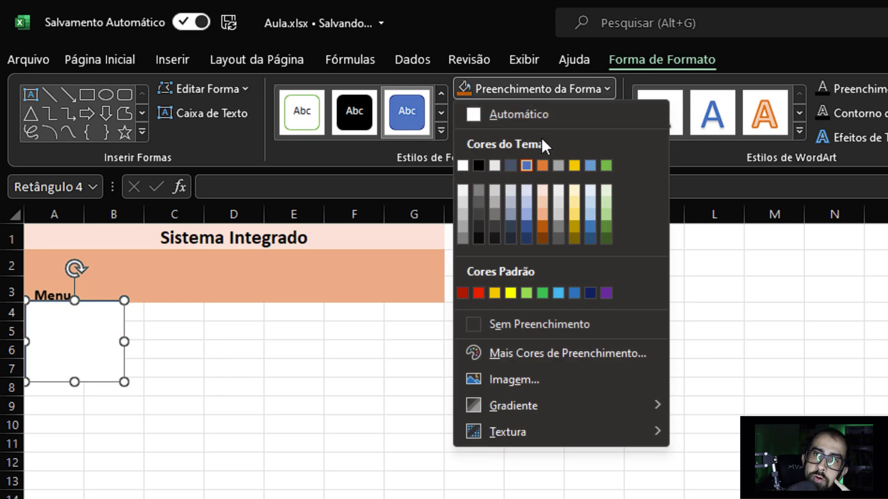
click(543, 215)
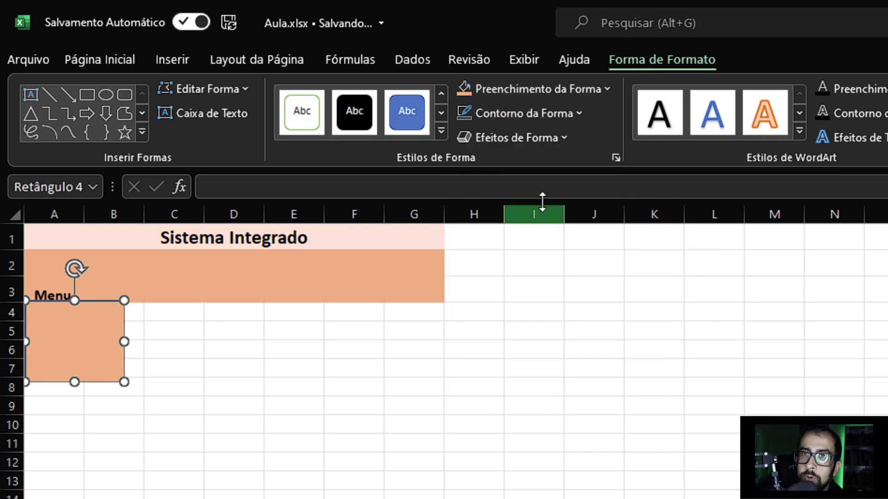
click(512, 113)
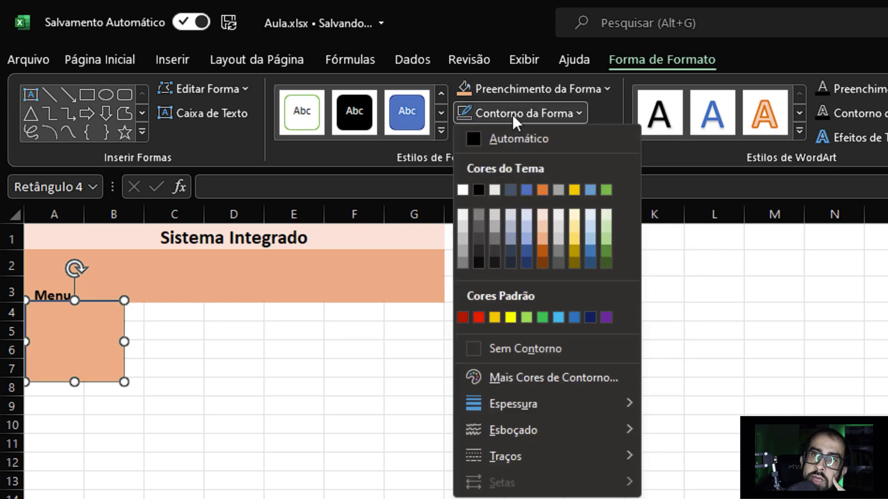
click(497, 347)
Step: Send the light orange rectangle to the back, behind the Clientes and Produtos buttons
right_click(61, 337)
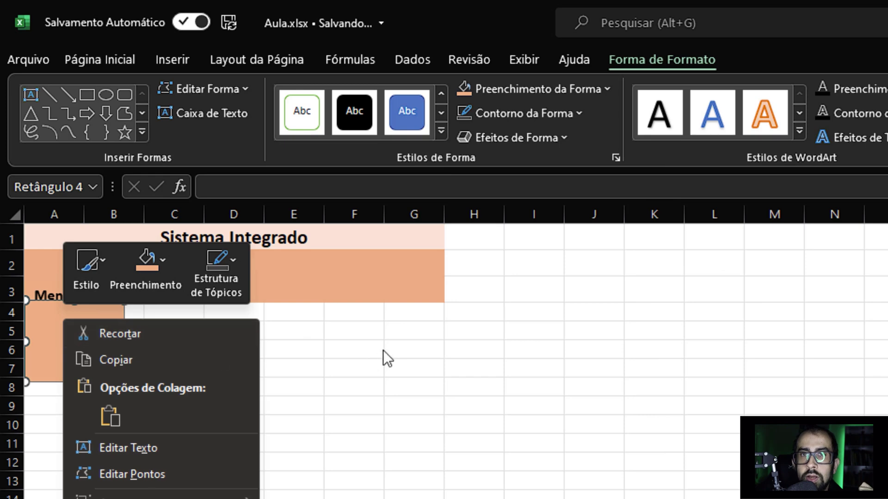
click(485, 29)
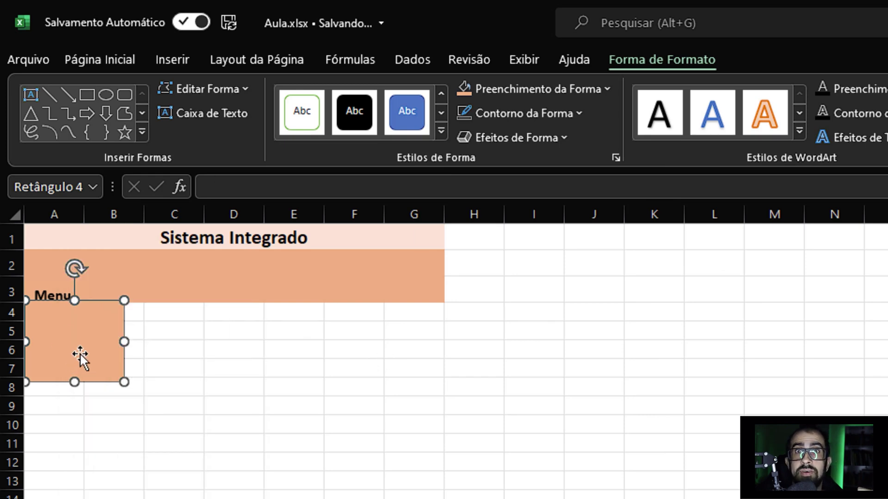
right_click(79, 343)
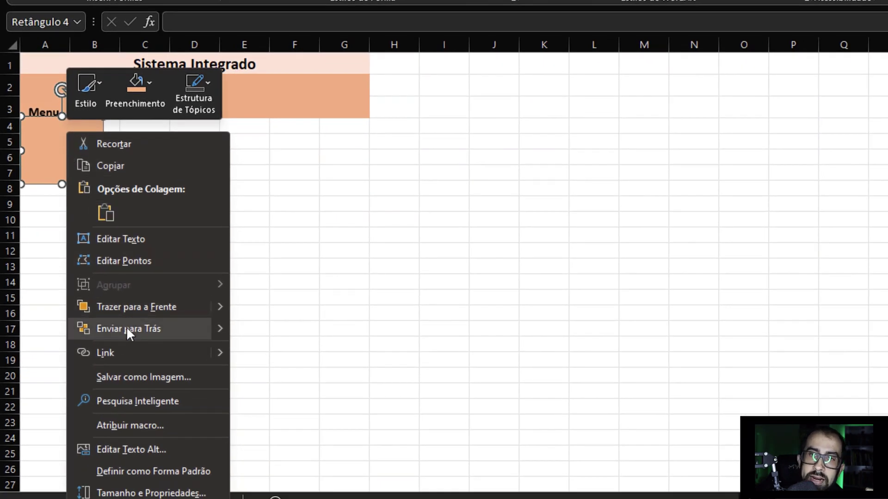
click(127, 326)
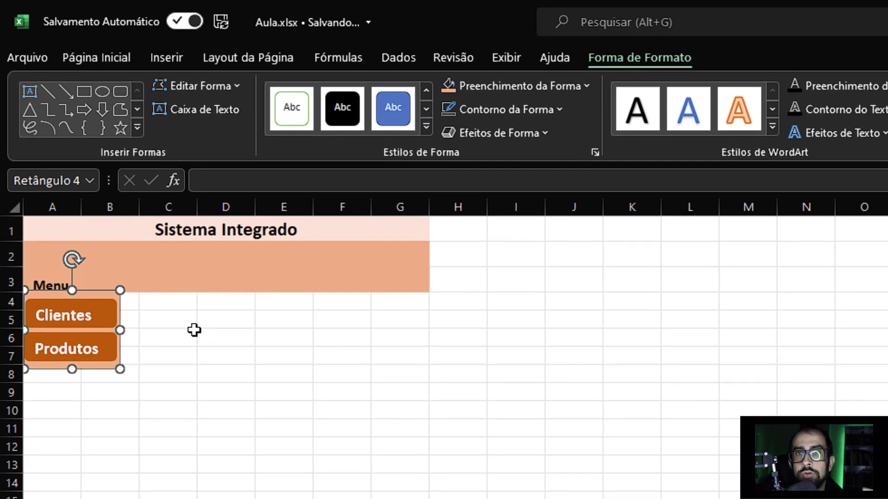
click(192, 343)
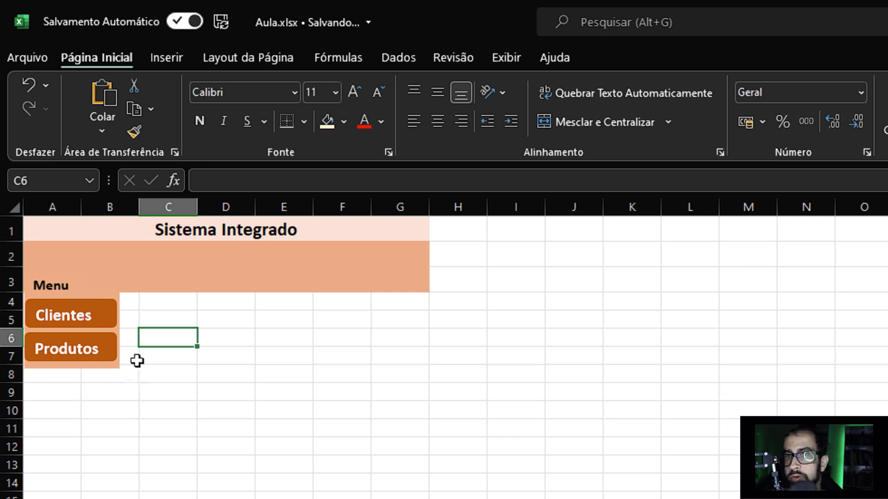
Step: Add a Link on the Clientes button targeting the Clientes sheet in this document
click(110, 304)
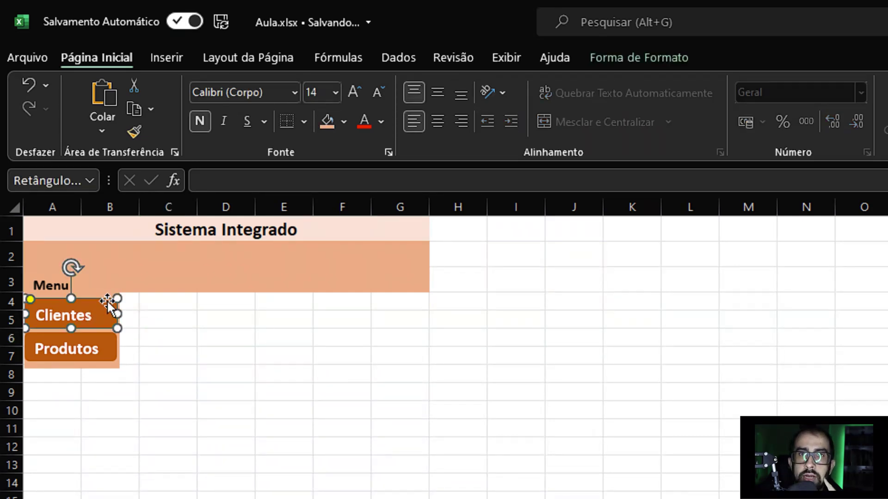
right_click(98, 302)
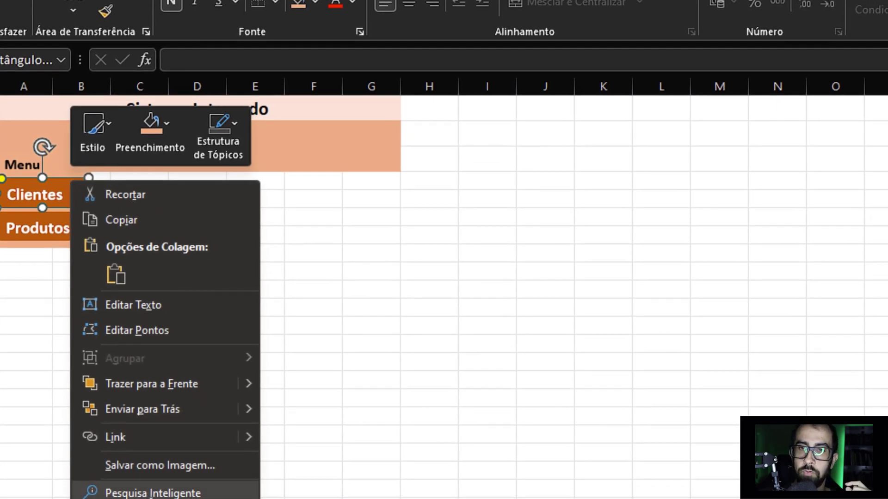
click(143, 436)
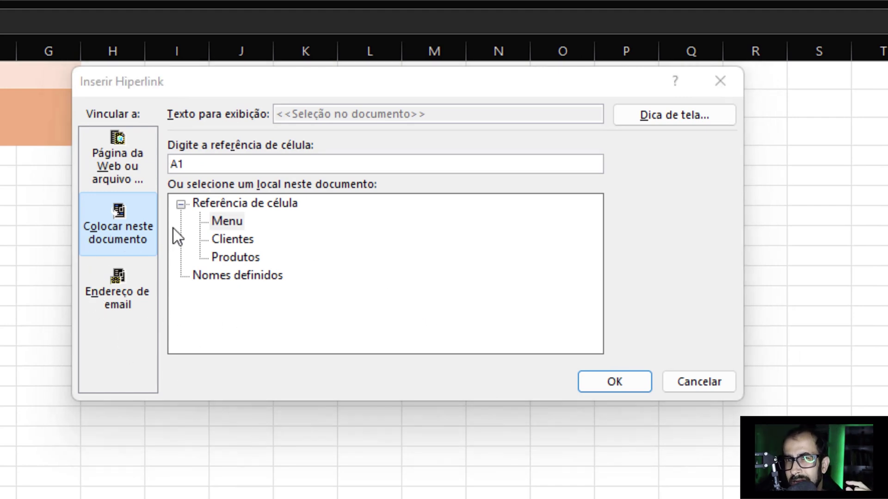
click(231, 241)
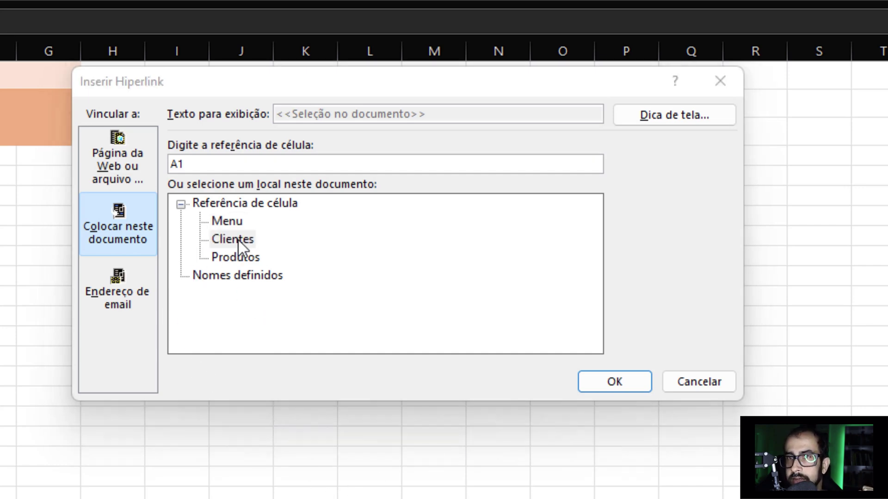
Step: Confirm the Clientes link, then link the Produtos button to the Produtos sheet
click(611, 382)
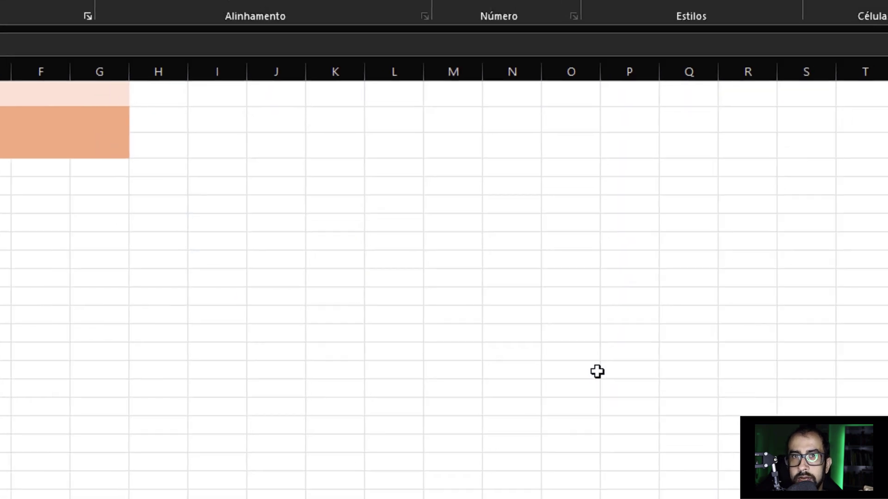
right_click(69, 245)
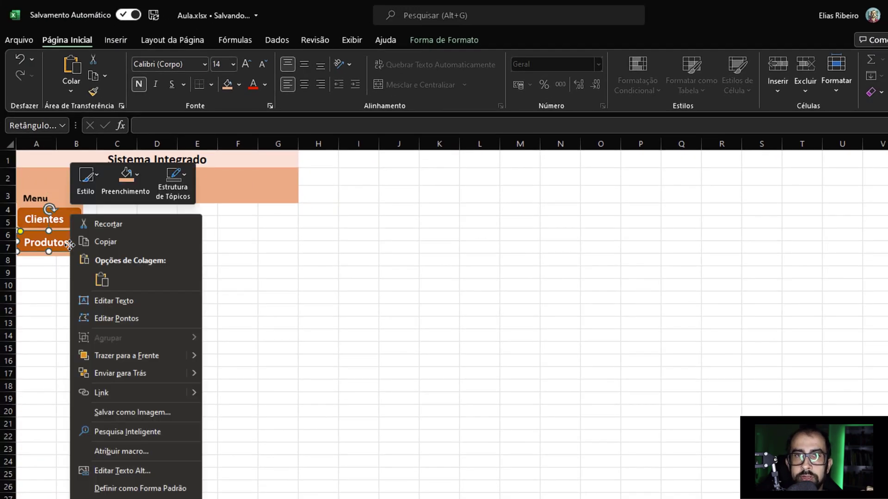
click(107, 393)
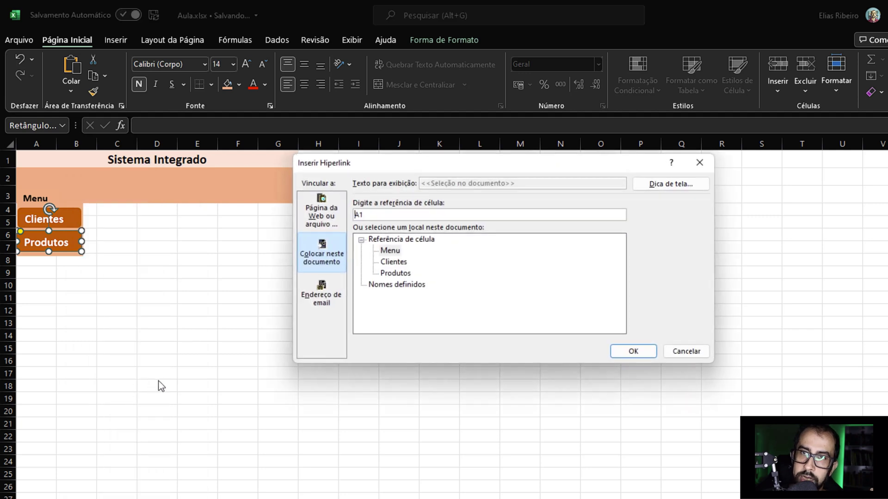
click(388, 274)
click(633, 357)
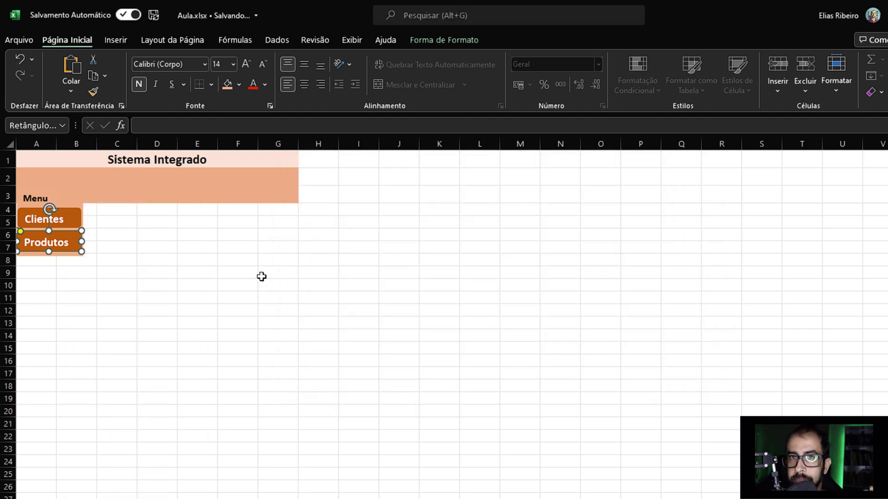
key(Escape)
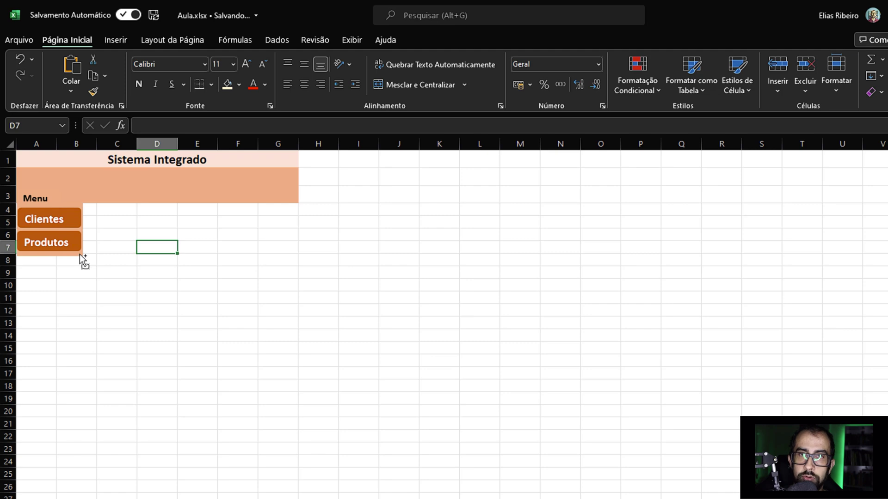
Step: Select the orange rectangle together with the Clientes and Produtos buttons
click(79, 255)
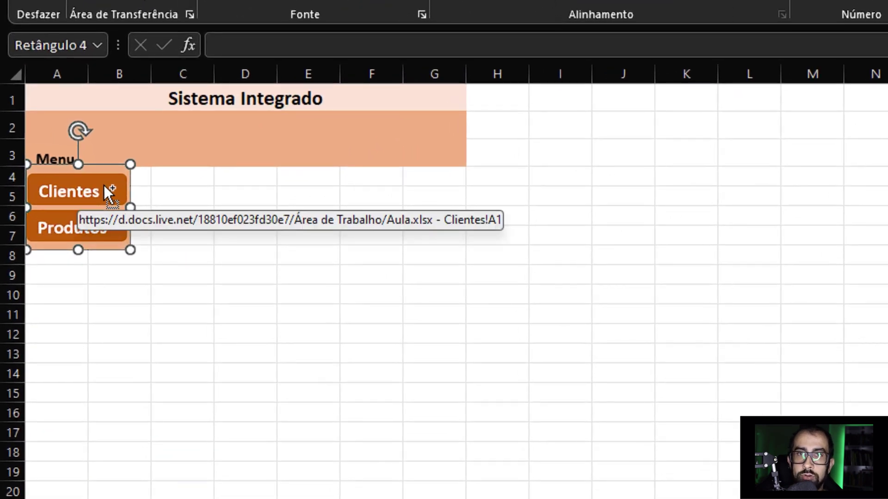
ctrl+click(104, 185)
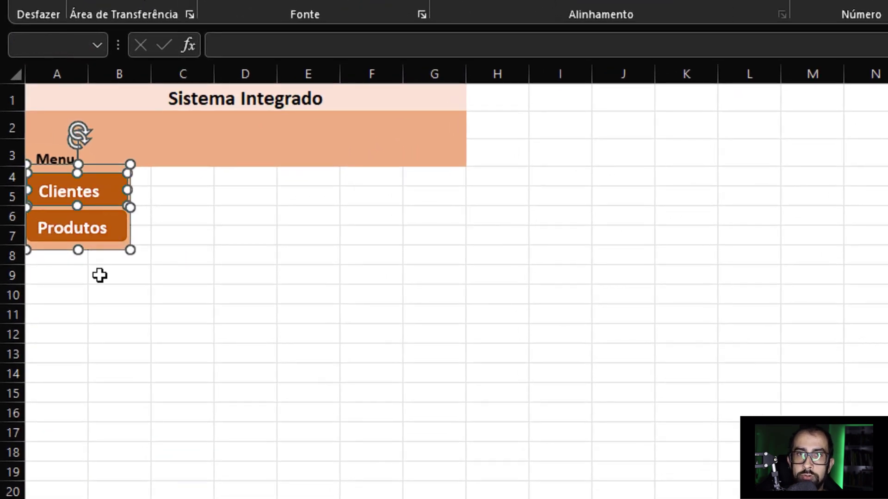
ctrl+click(114, 229)
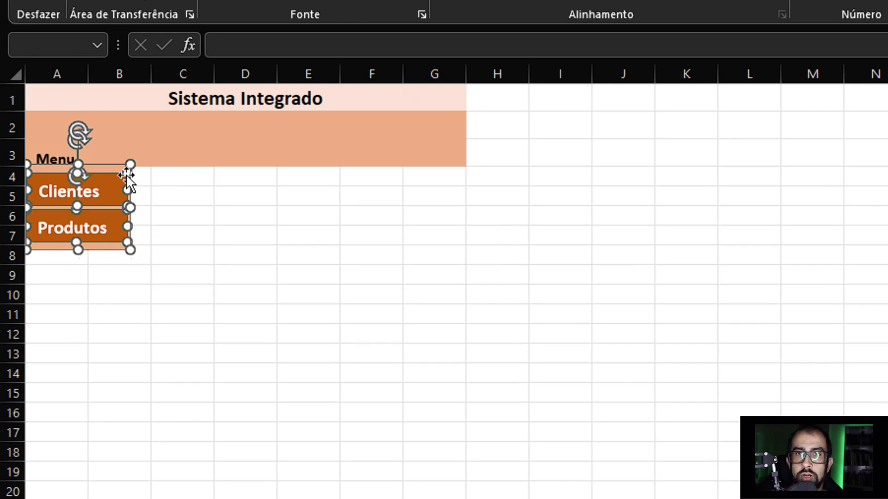
Step: Group the rectangle and both buttons via Agrupar and rename the group Grupo in the Name Box
right_click(115, 198)
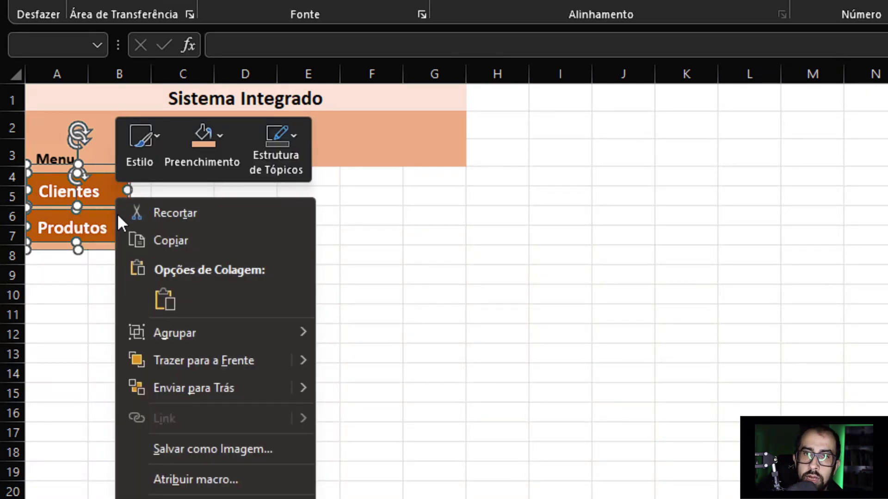
mouse_move(175, 333)
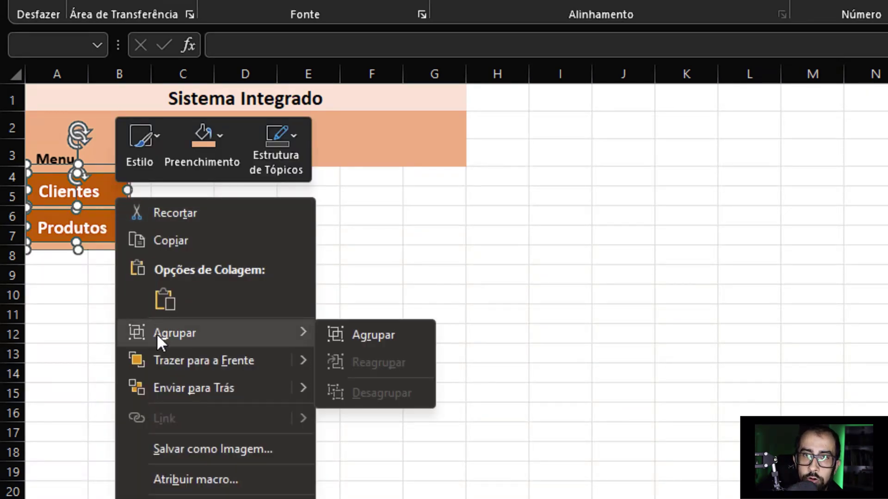
click(364, 336)
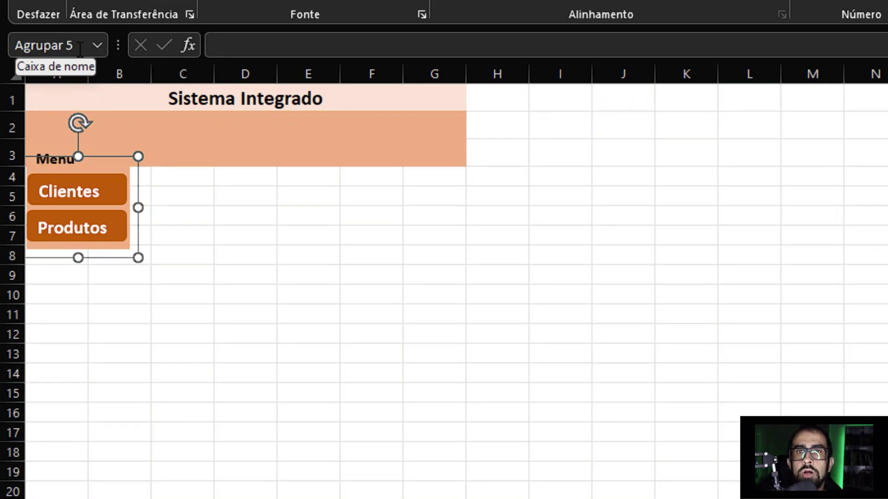
click(79, 44)
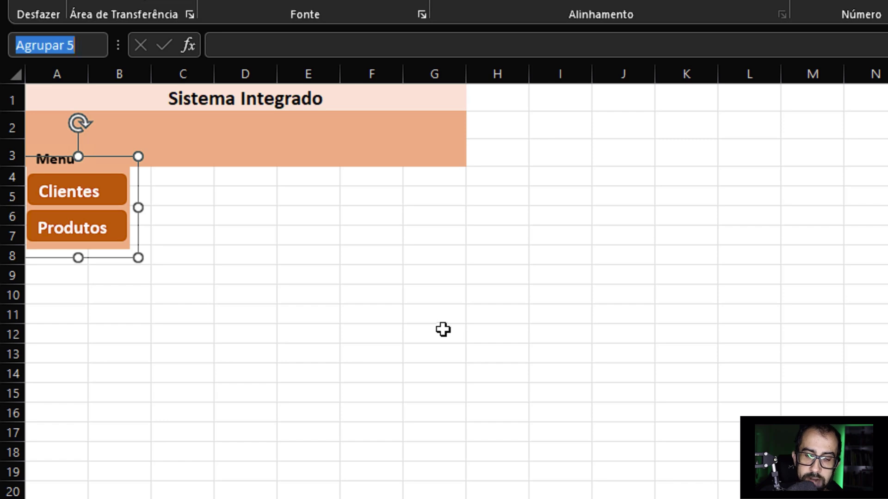
text(Grupo)
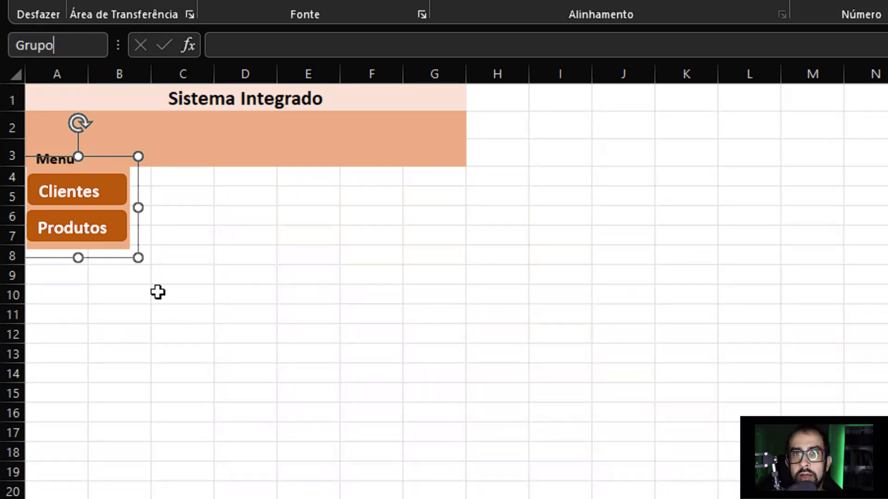
click(229, 228)
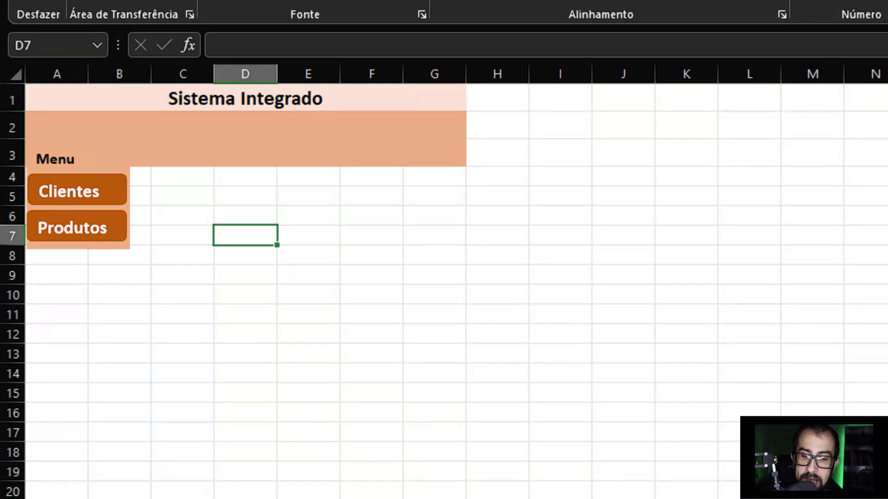
Step: Switch to the VBA editor with Alt+F11 and insert a new module
key(alt+F11)
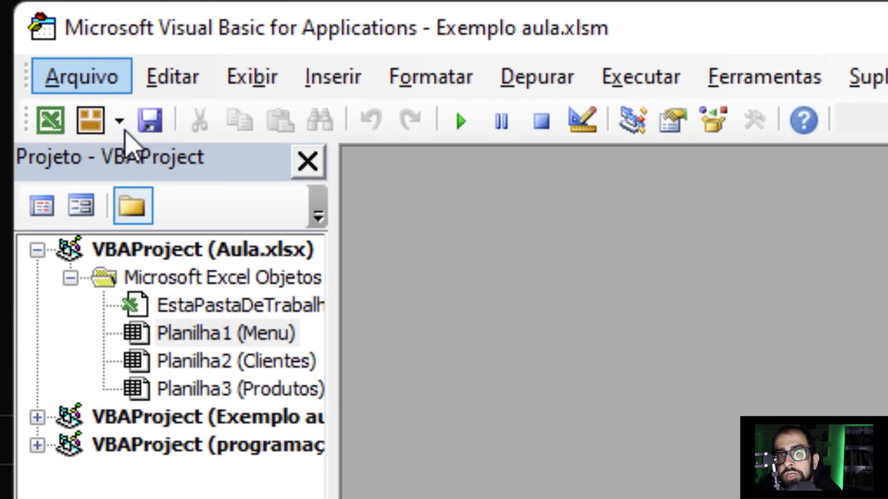
click(120, 121)
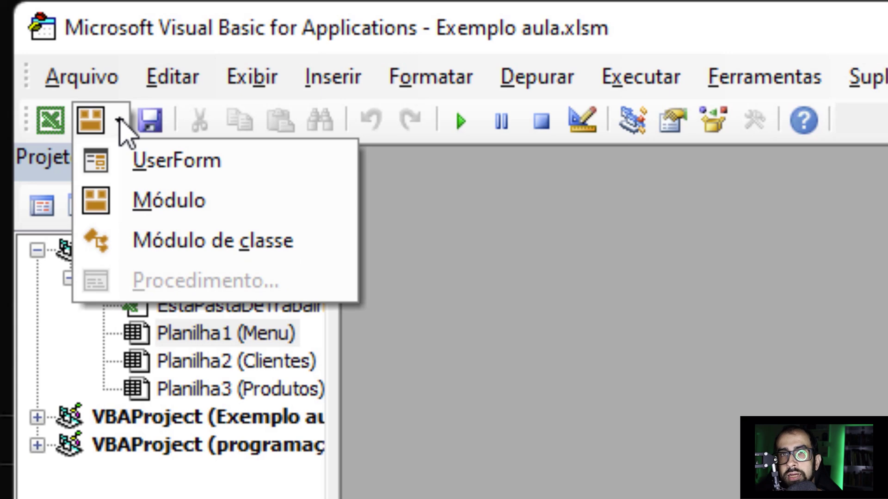
click(139, 200)
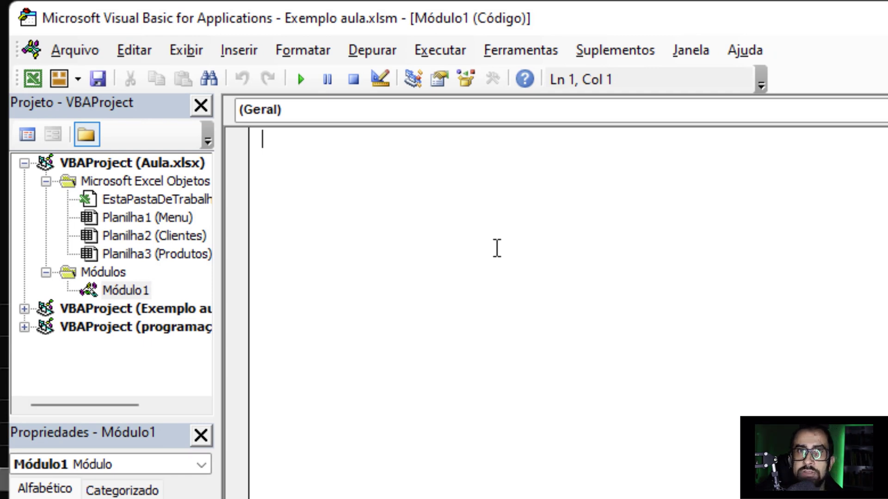
Step: Declare Sub Menu() and begin its first line with activesheet.shapes(
text(Sub )
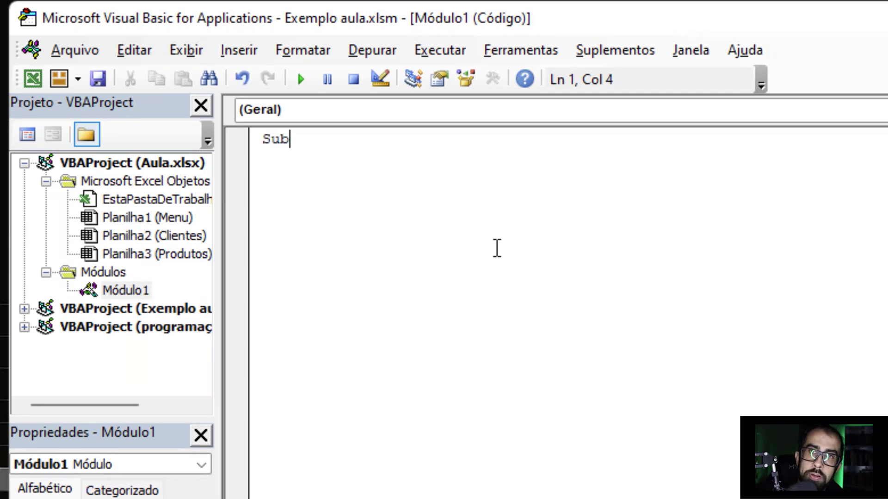
text(Me)
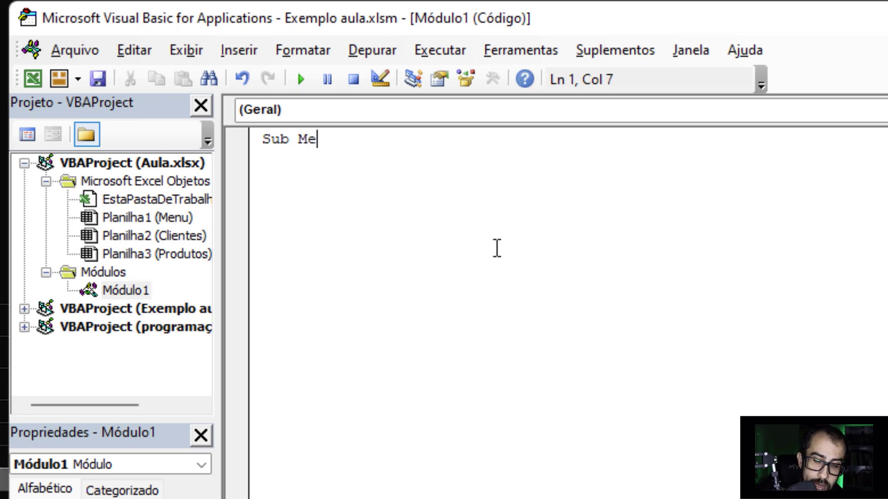
text(nu)
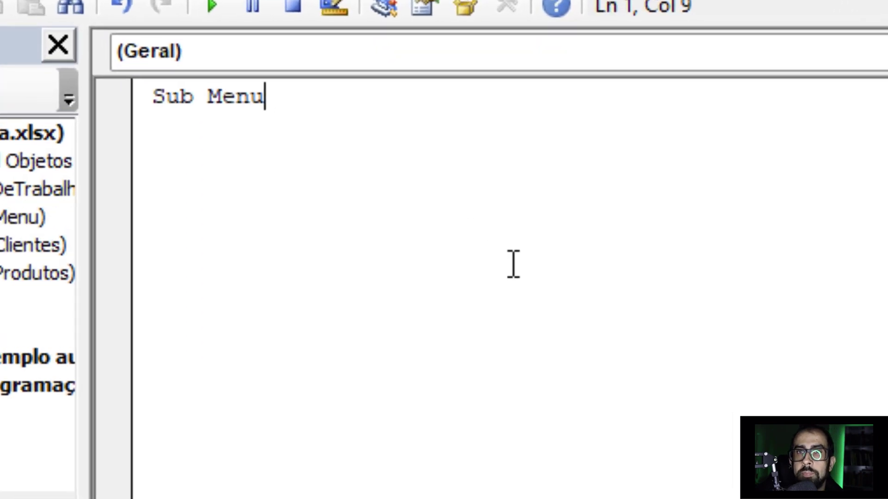
key(Return)
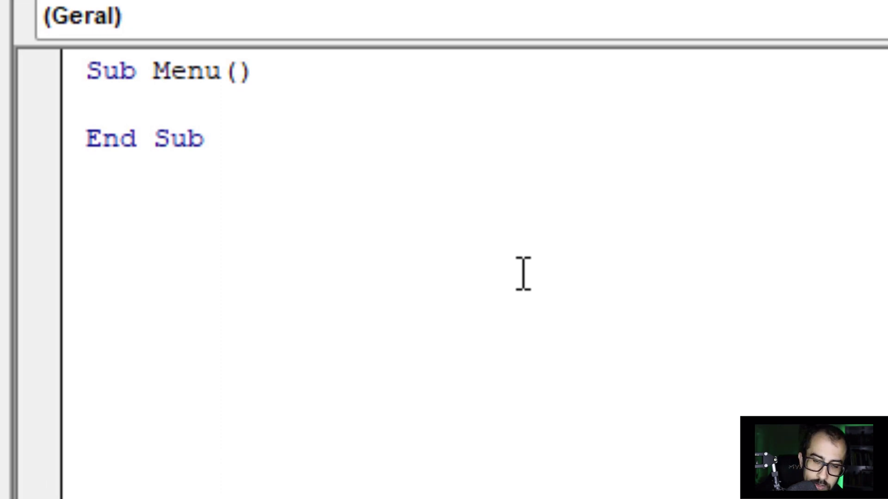
text(acr)
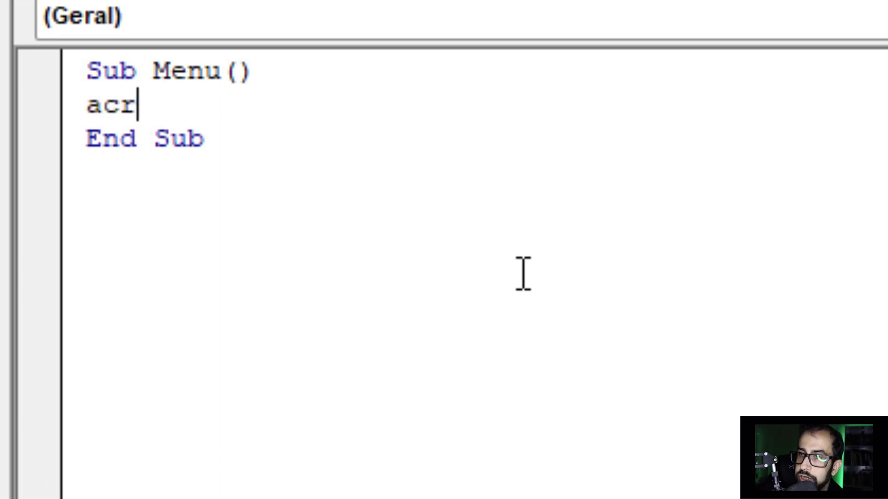
key(BackSpace)
text(tives)
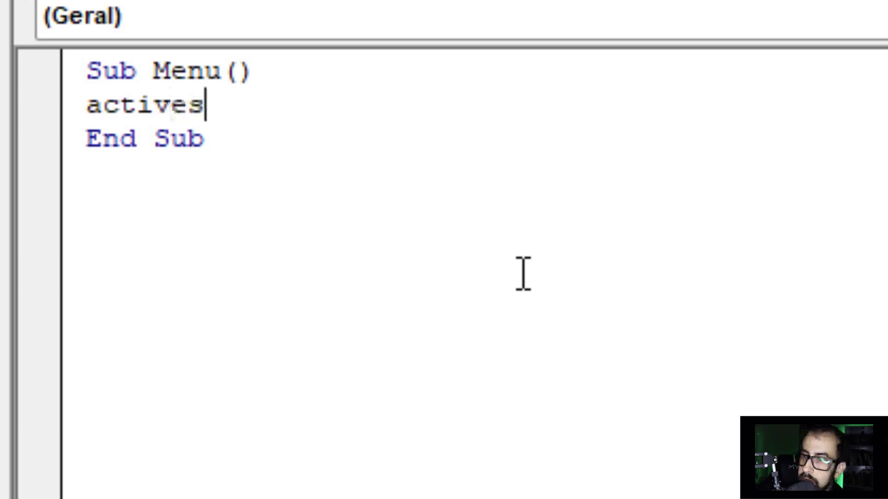
text(heet)
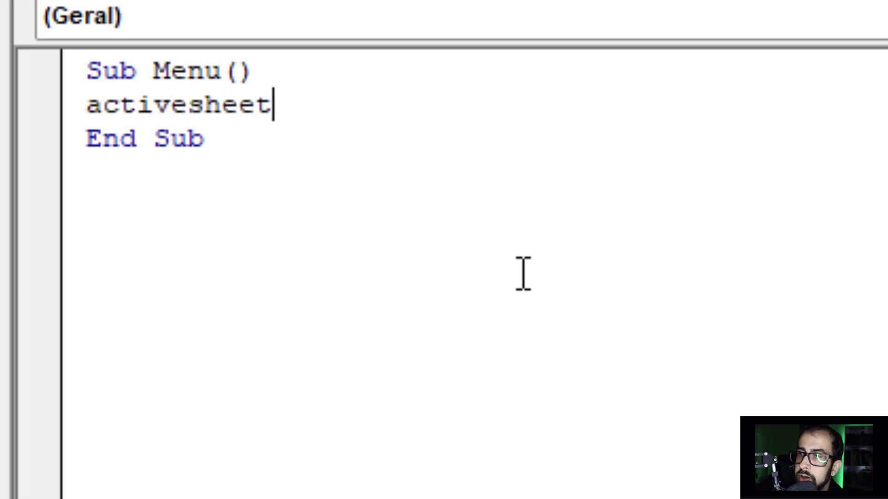
text(.shapes)
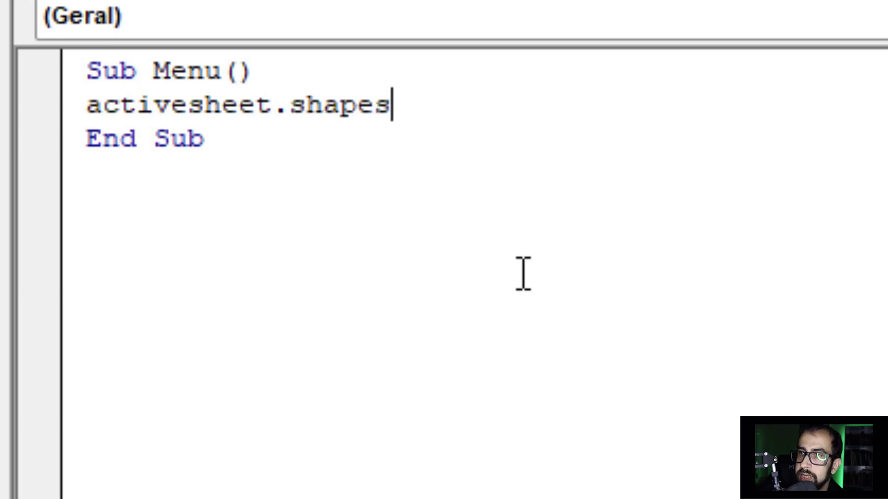
text(()
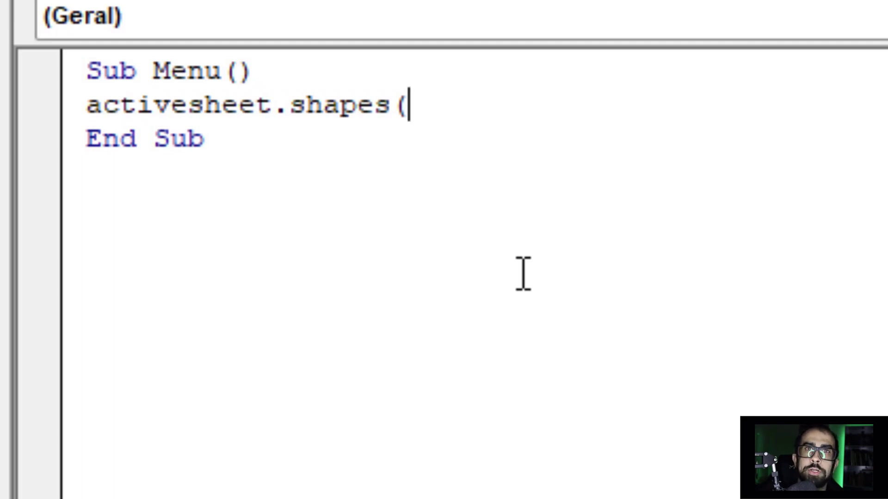
Step: Finish the toggle line: ActiveSheet.Shapes("Grupo").Visible = Not ActiveSheet.Shapes("Grupo").Visible
text("G)
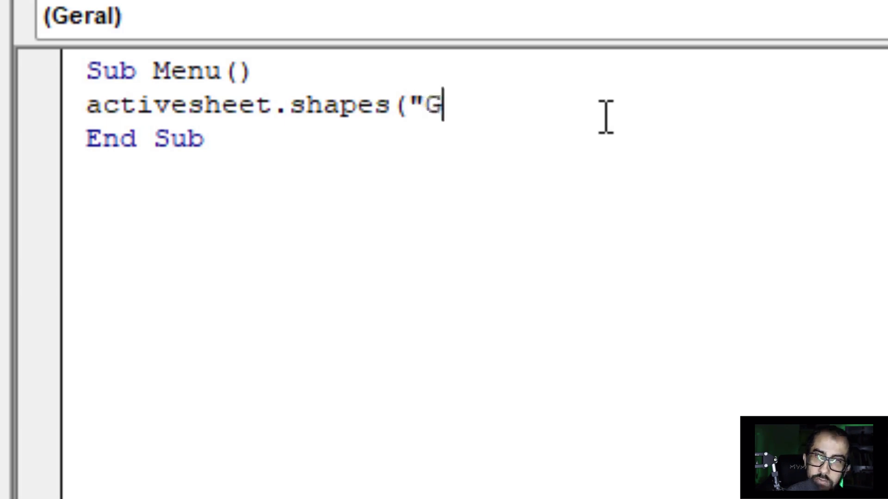
text(rupo)
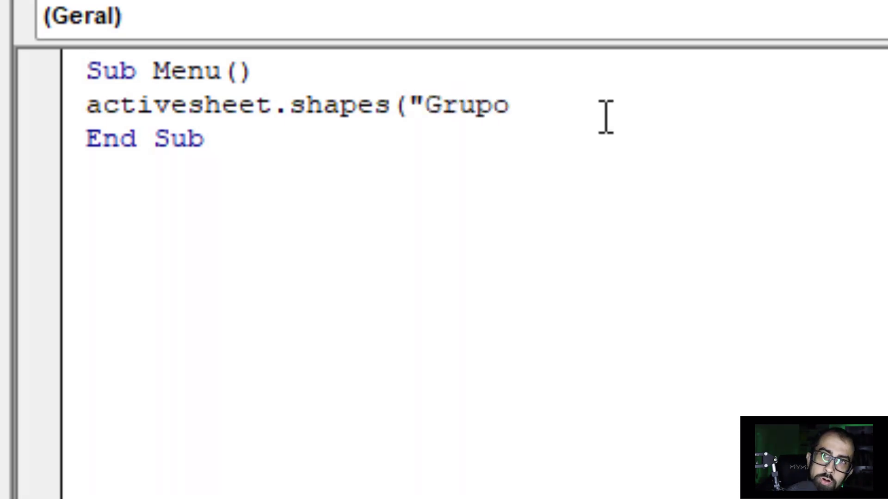
text(")
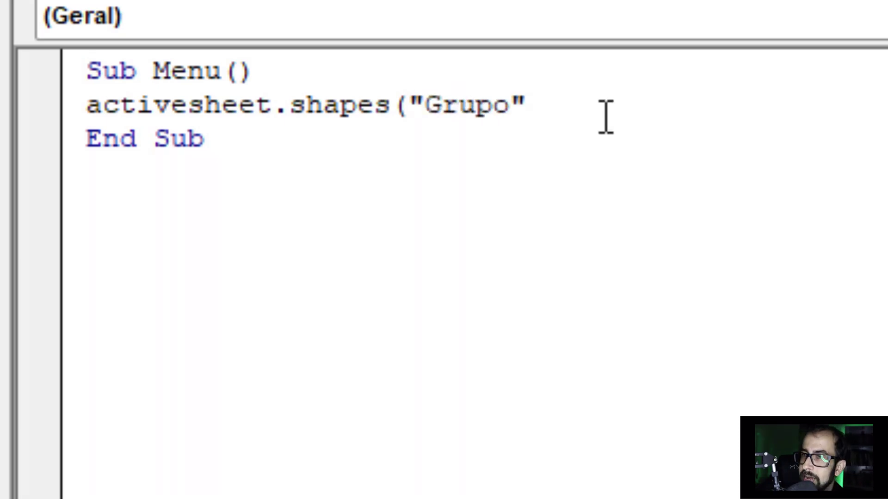
text().)
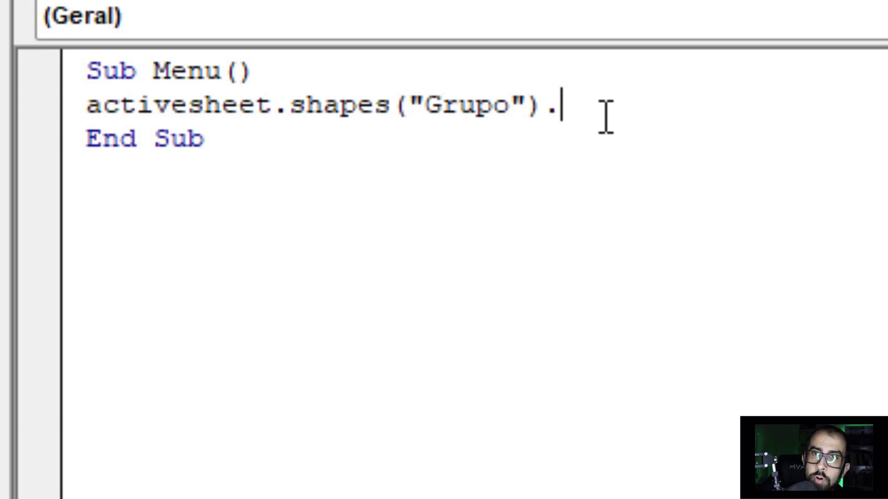
text(visi)
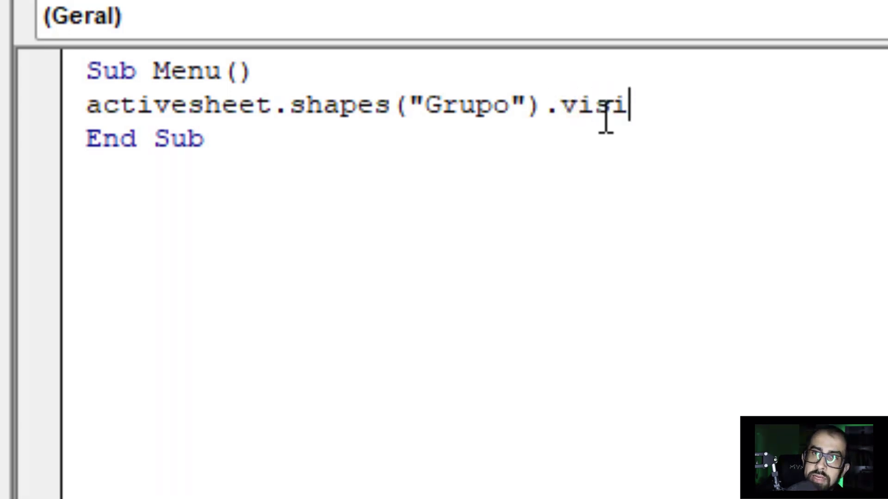
text(ble)
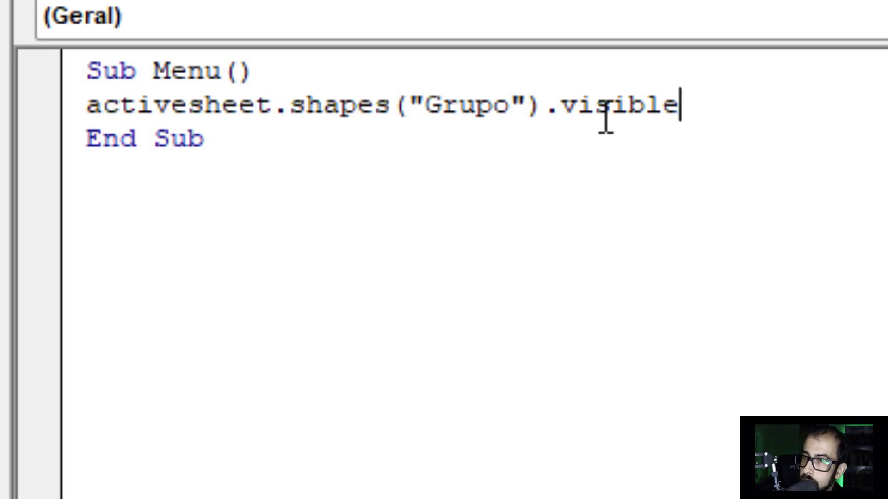
text(=)
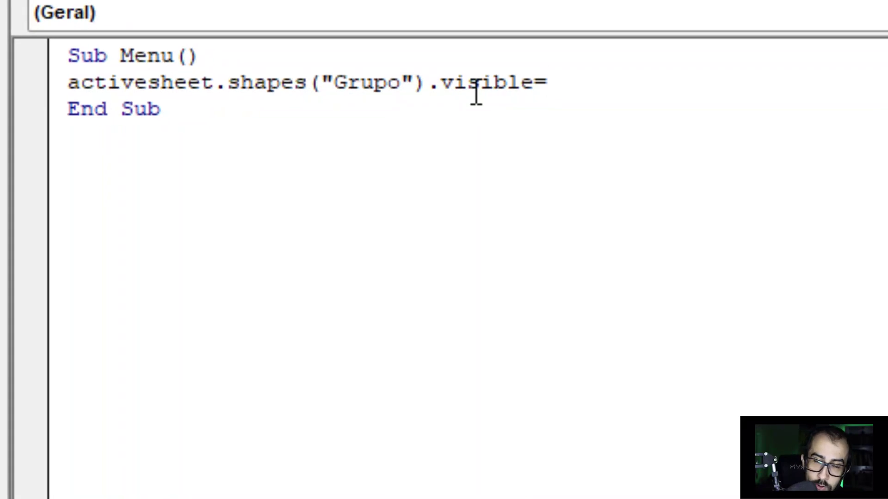
text(not)
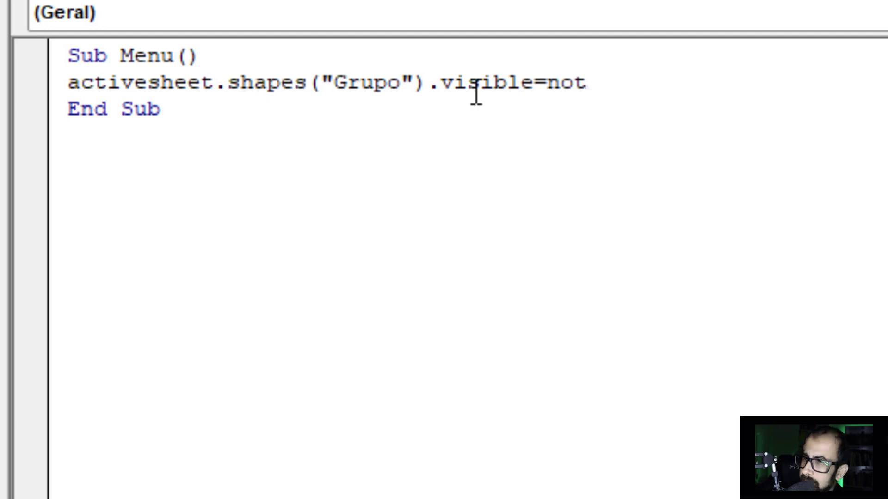
text( ac)
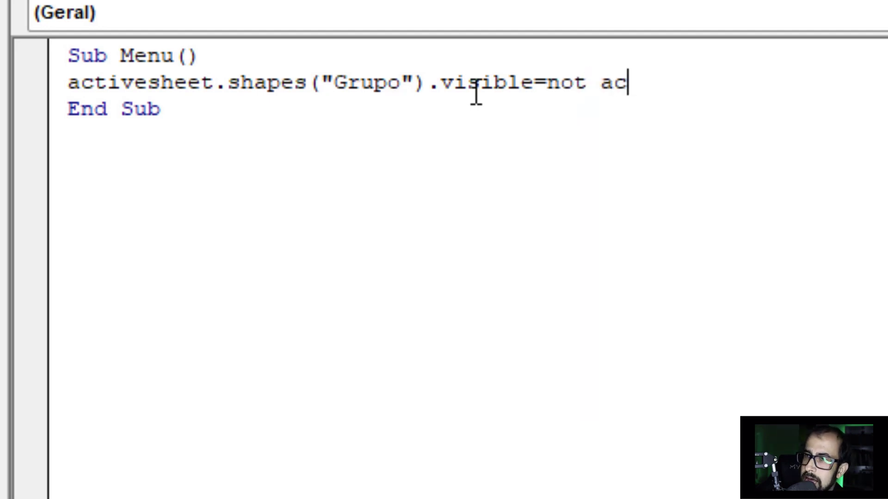
text(tiveshee)
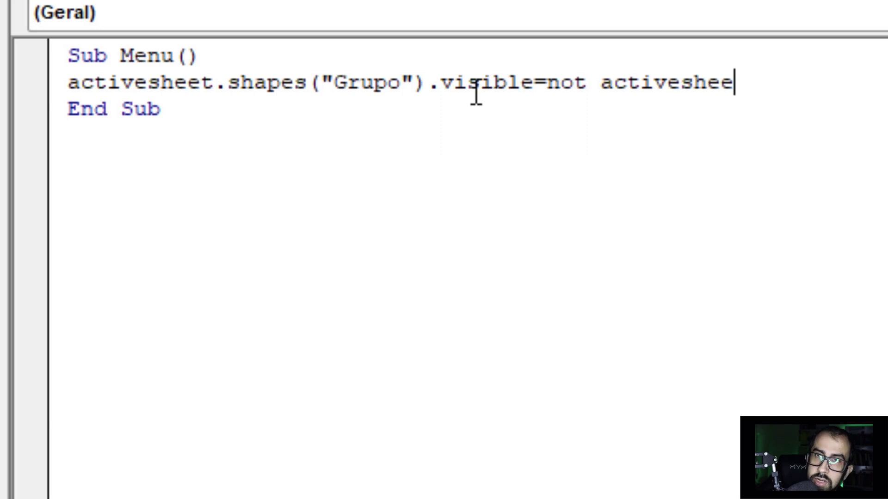
text(t)
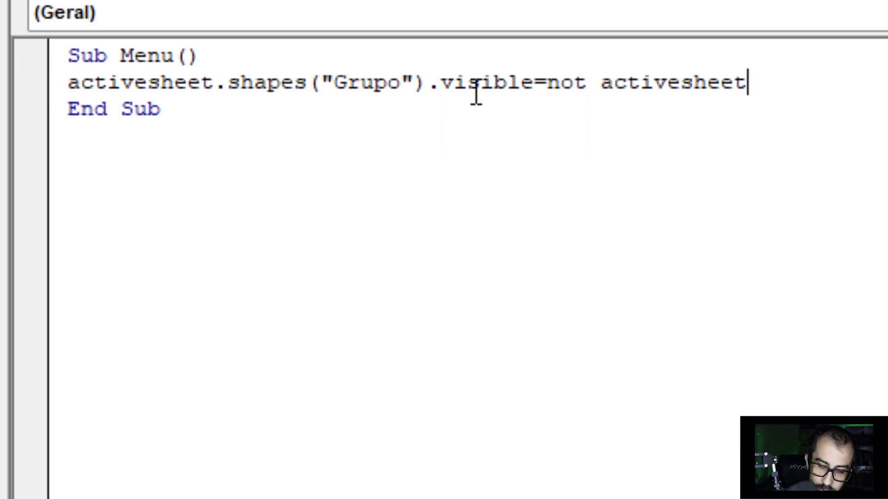
text(.shapes)
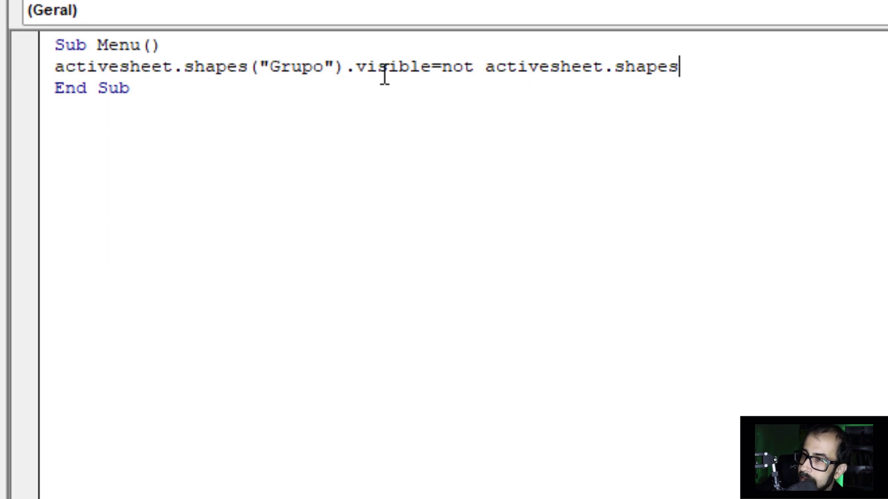
text(()
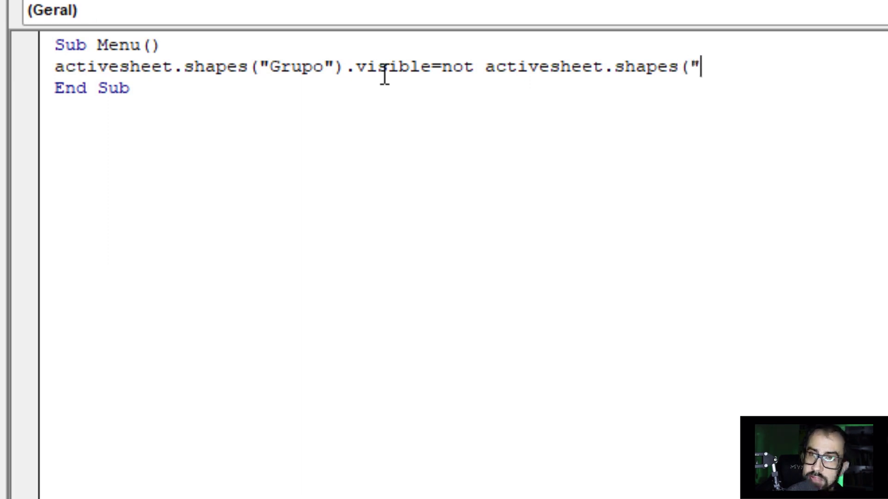
text(Gr)
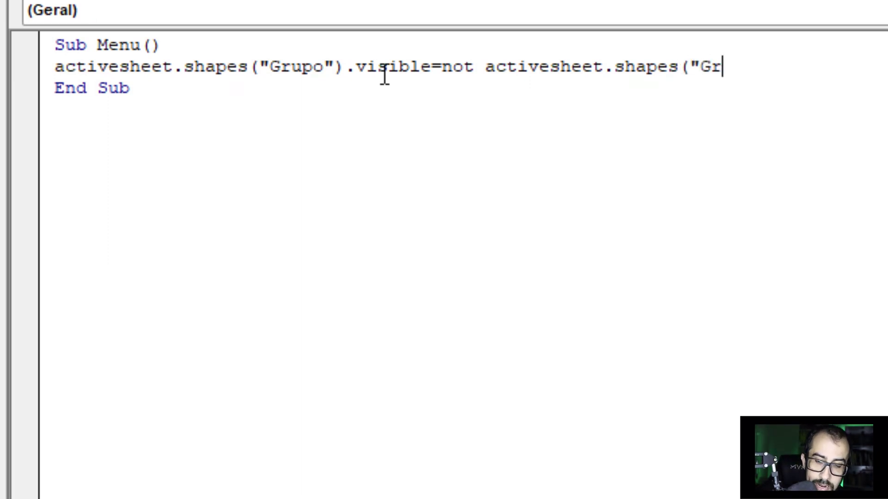
text(upo)
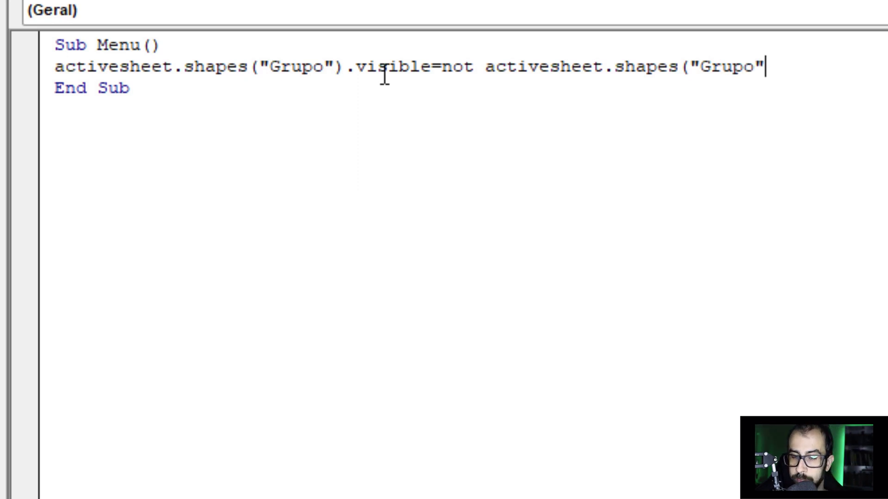
text())
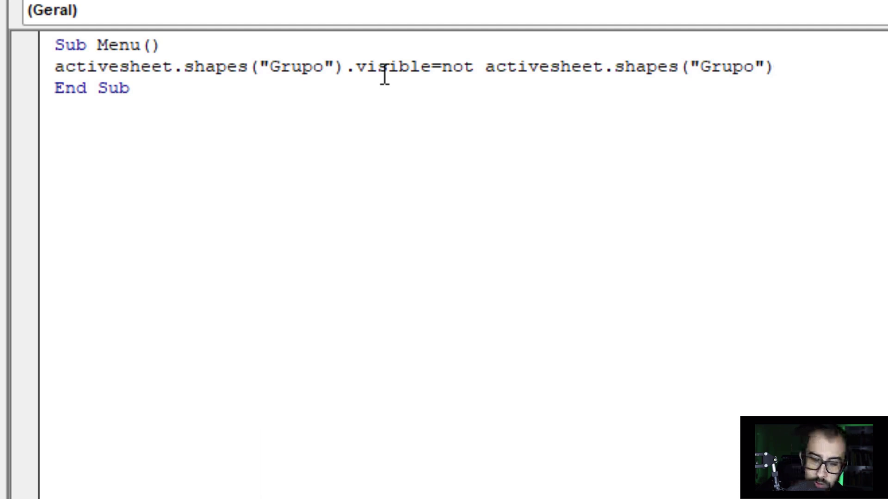
text(.vi)
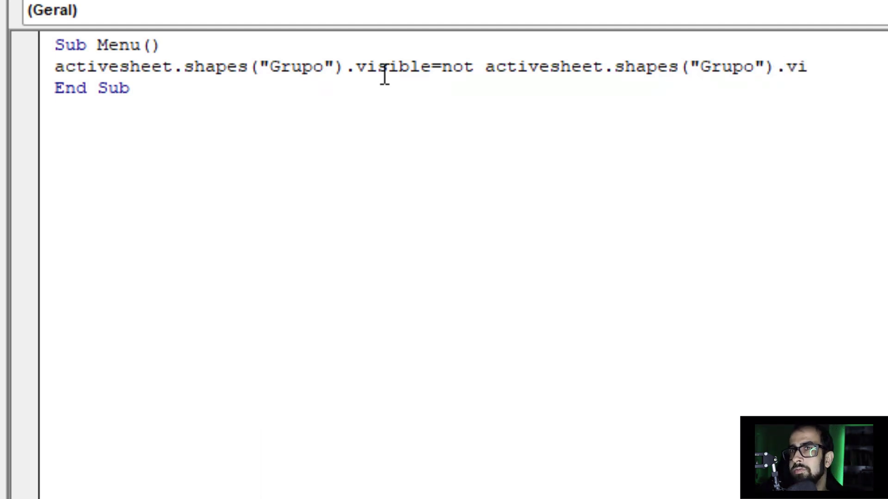
text(sibe)
key(BackSpace)
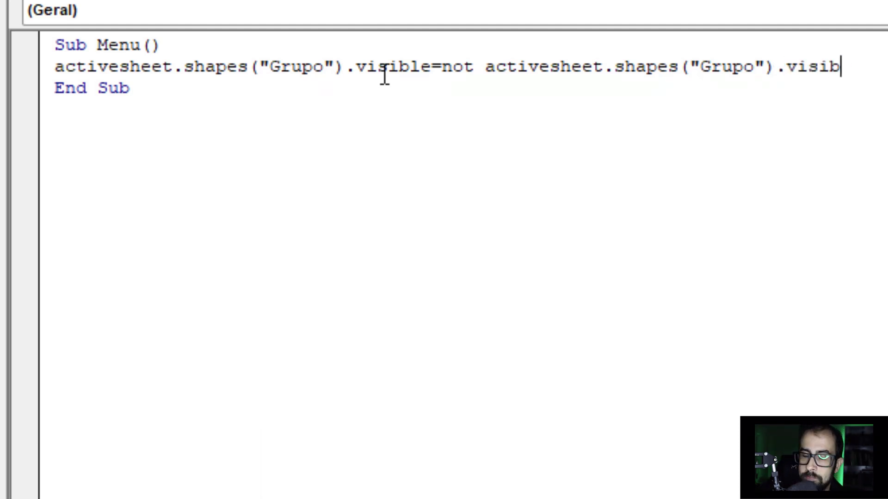
text(le)
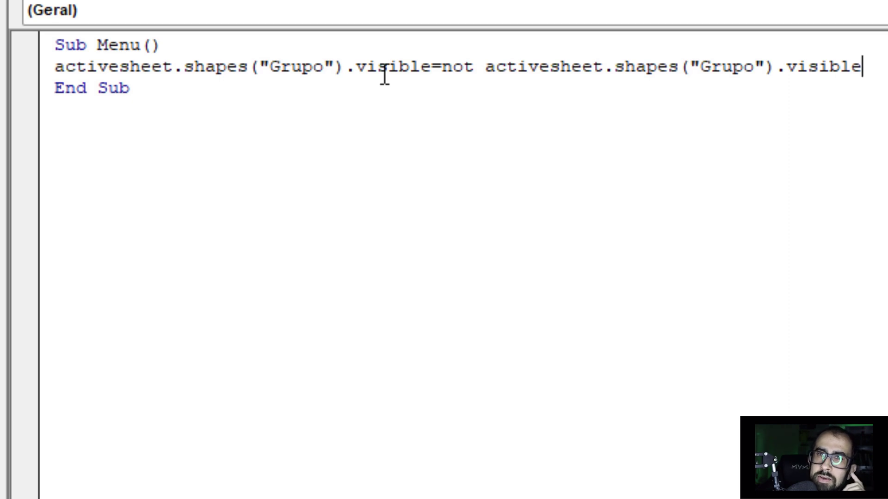
key(Return)
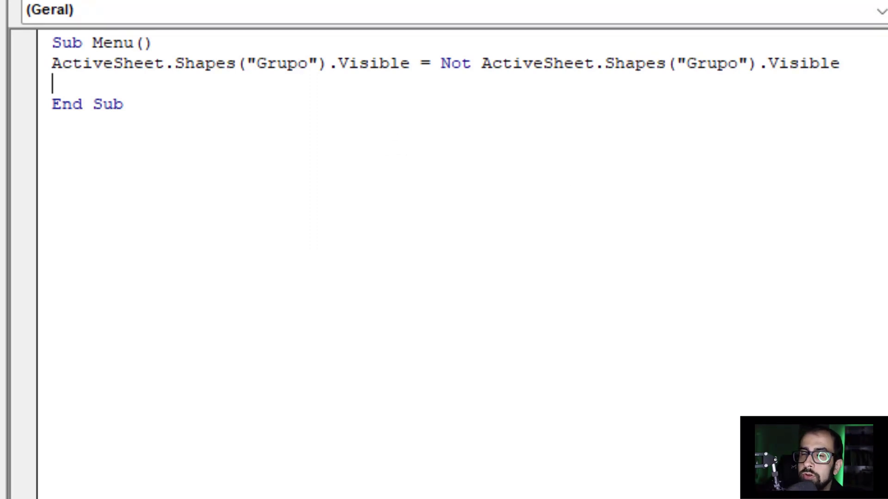
Step: Back in Excel, assign the Menu macro to the Menu text box via Atribuir macro
key(alt+F11)
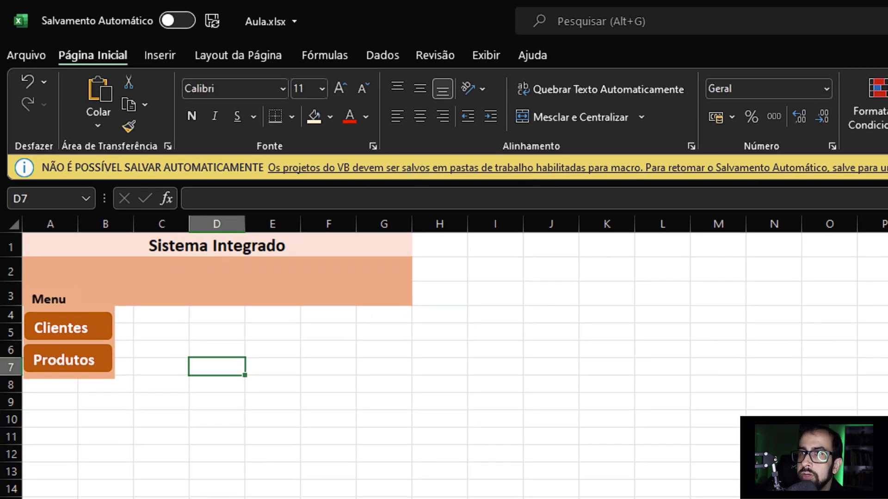
click(46, 298)
right_click(54, 295)
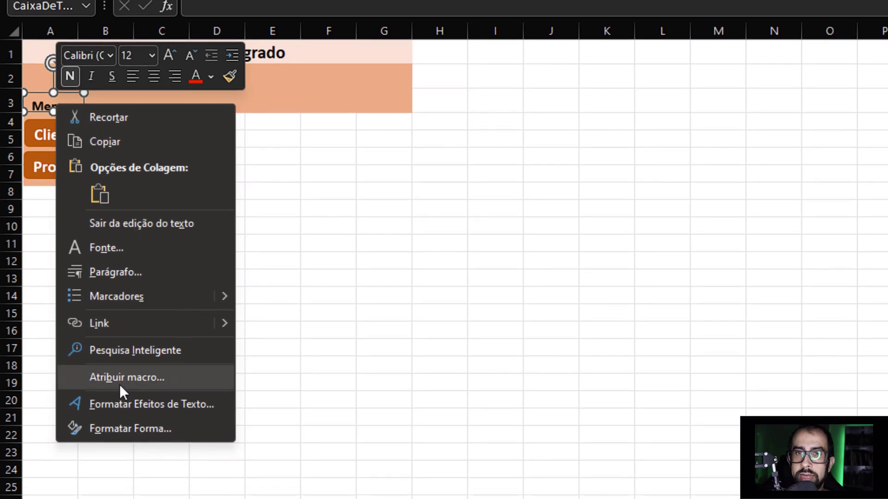
click(119, 378)
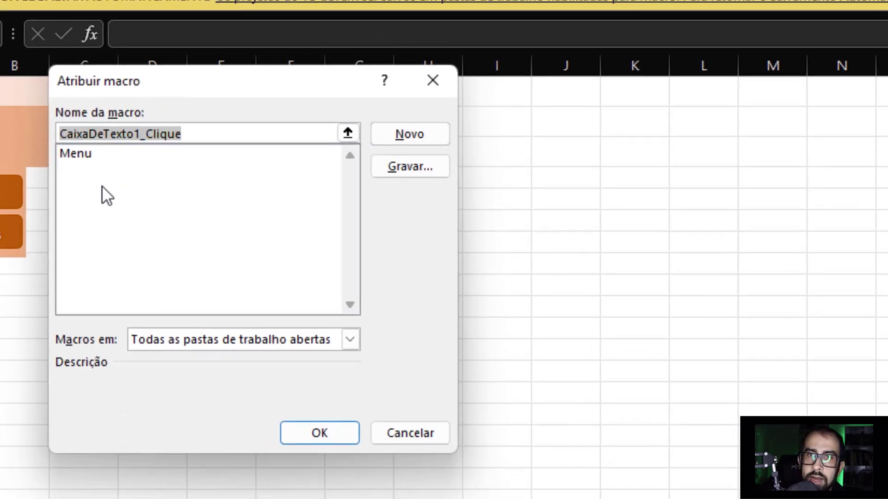
click(85, 154)
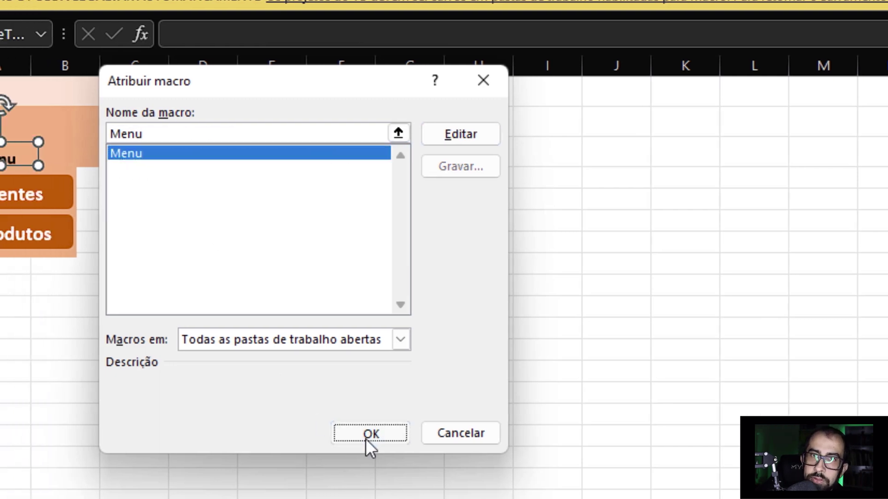
click(316, 437)
click(481, 272)
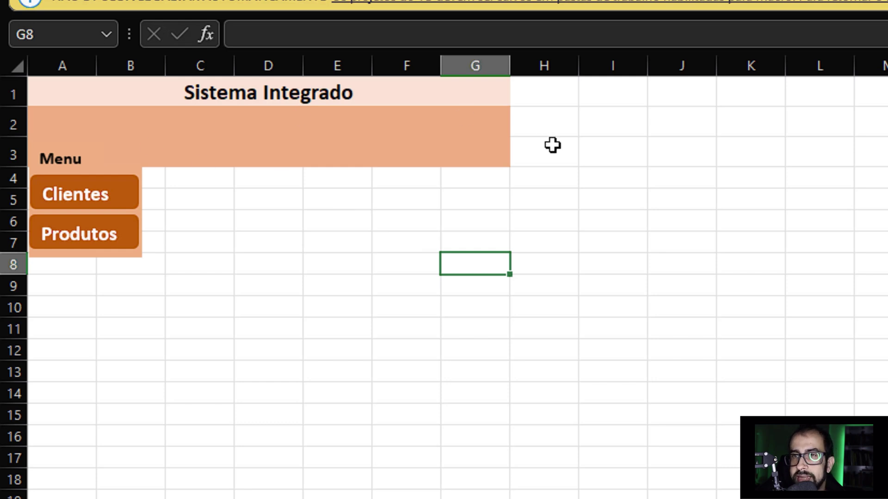
key(Left)
key(Left)
key(Up)
click(76, 172)
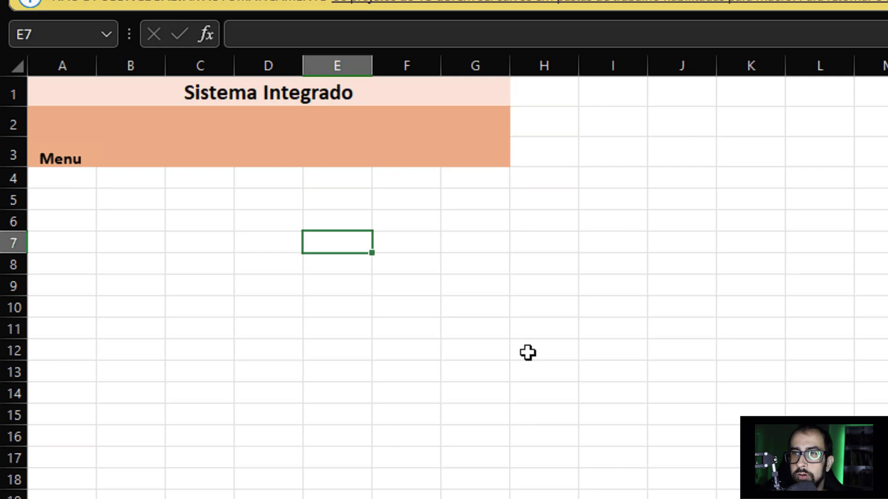
click(57, 171)
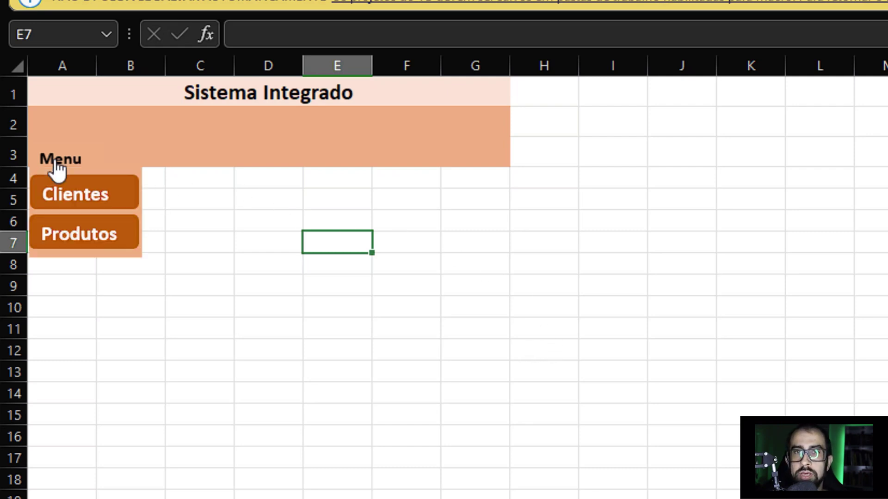
click(93, 211)
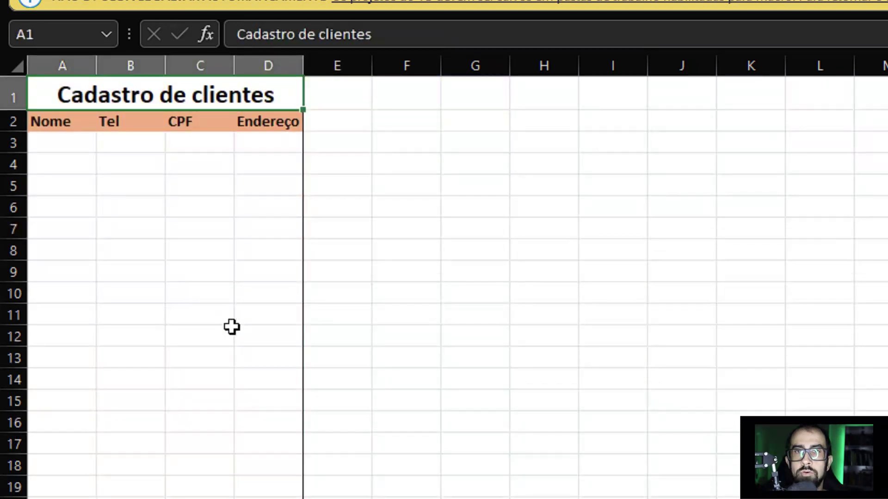
key(ctrl+Page_Up)
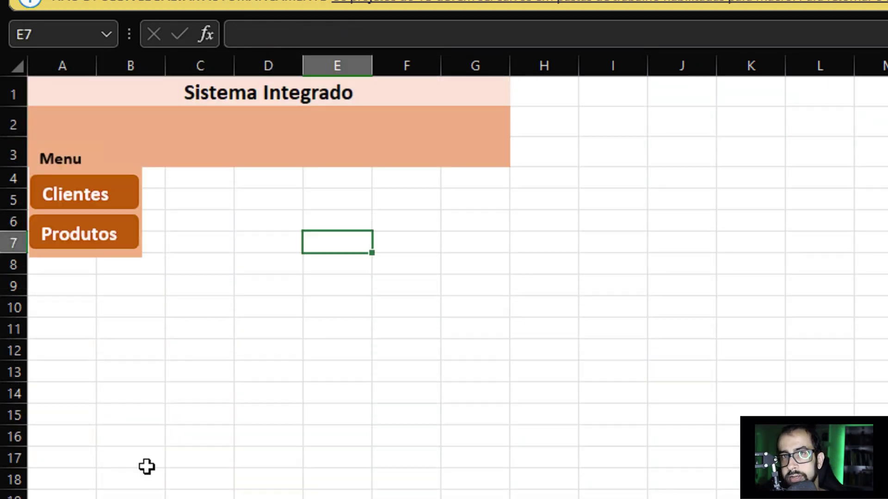
click(105, 229)
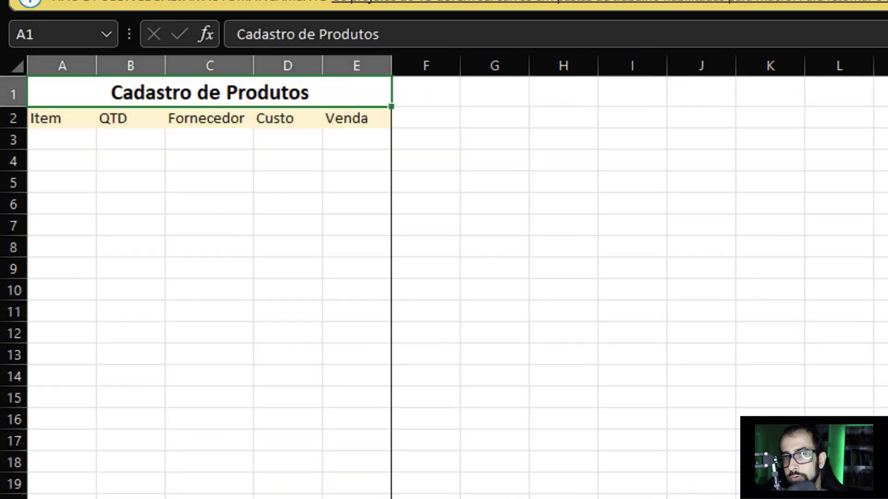